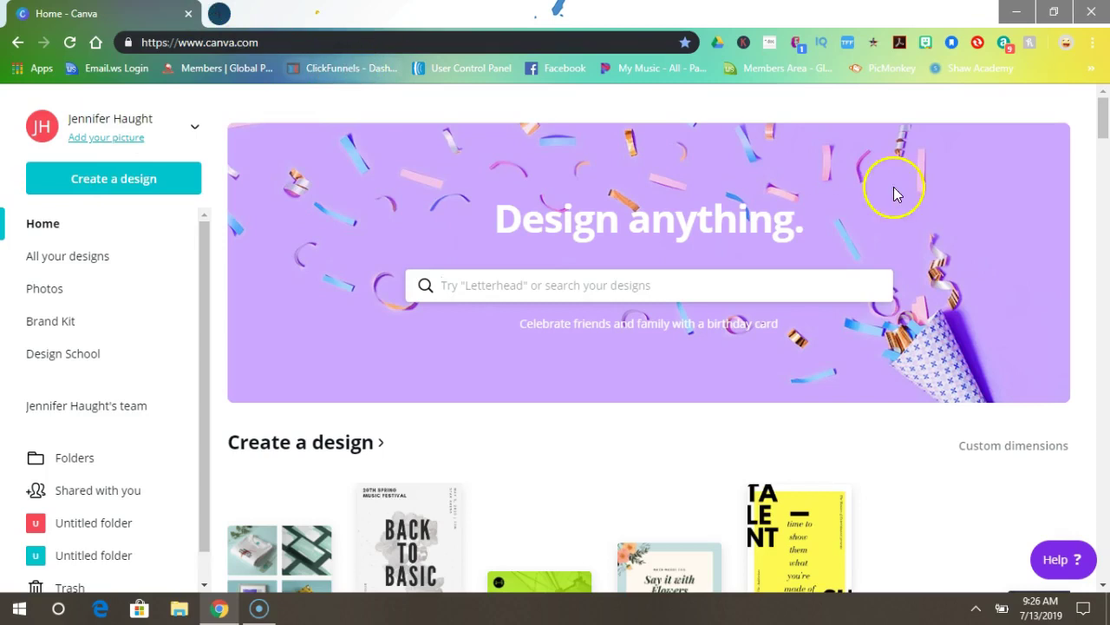
Start a new blank design with custom dimensions of 720 × 90 px
left_click(1014, 447)
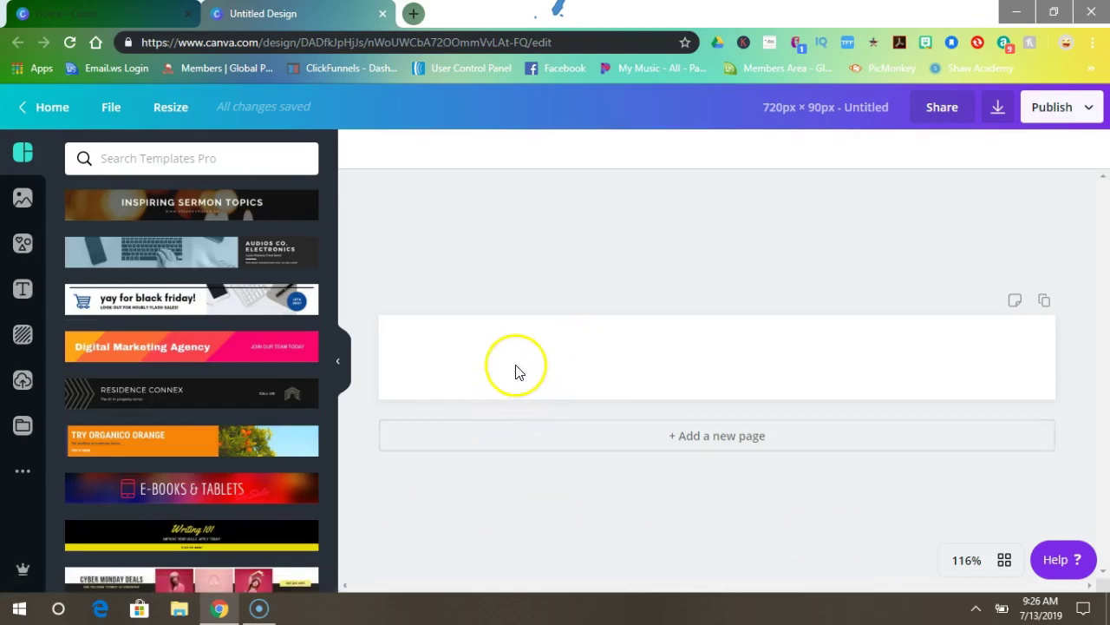
Add a heading text box, search fonts for 'script' and try Carlsons Script
left_click(21, 287)
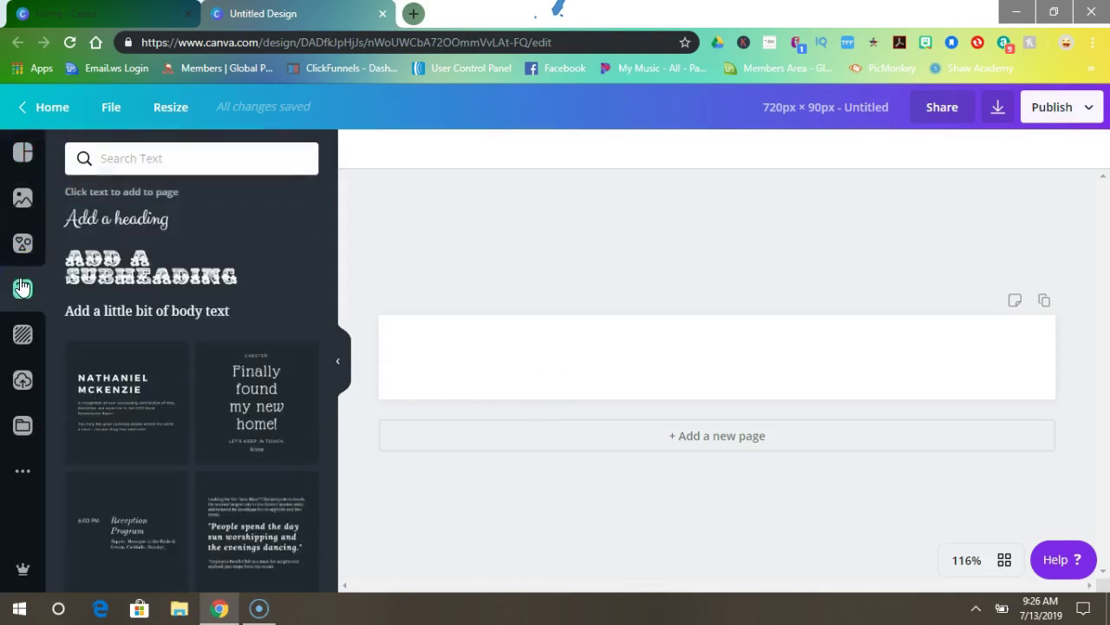
left_click(98, 227)
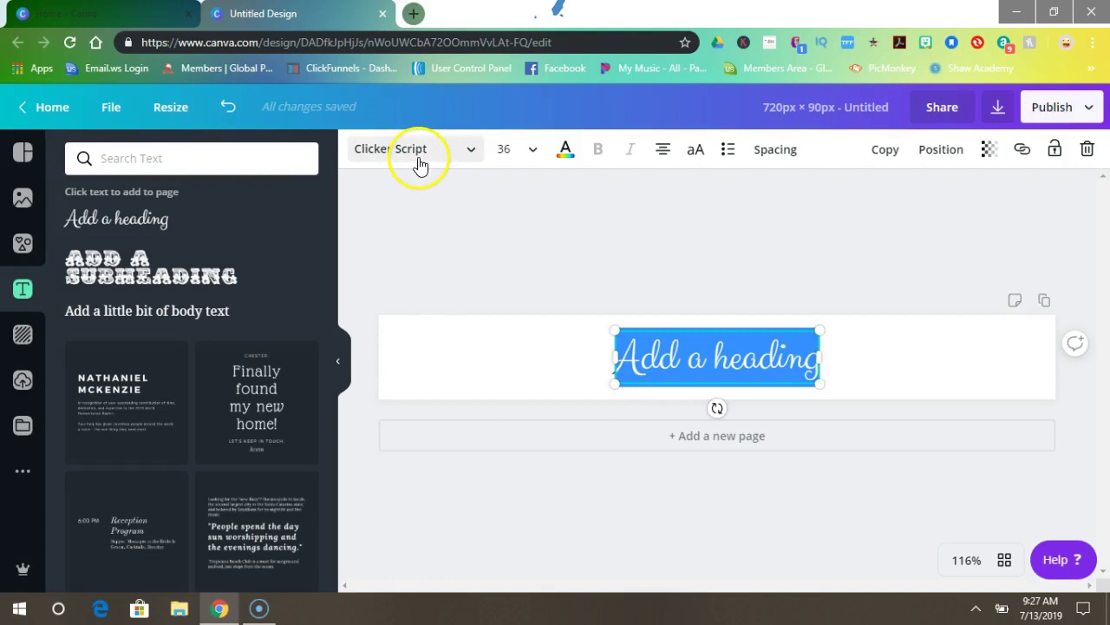
left_click(418, 159)
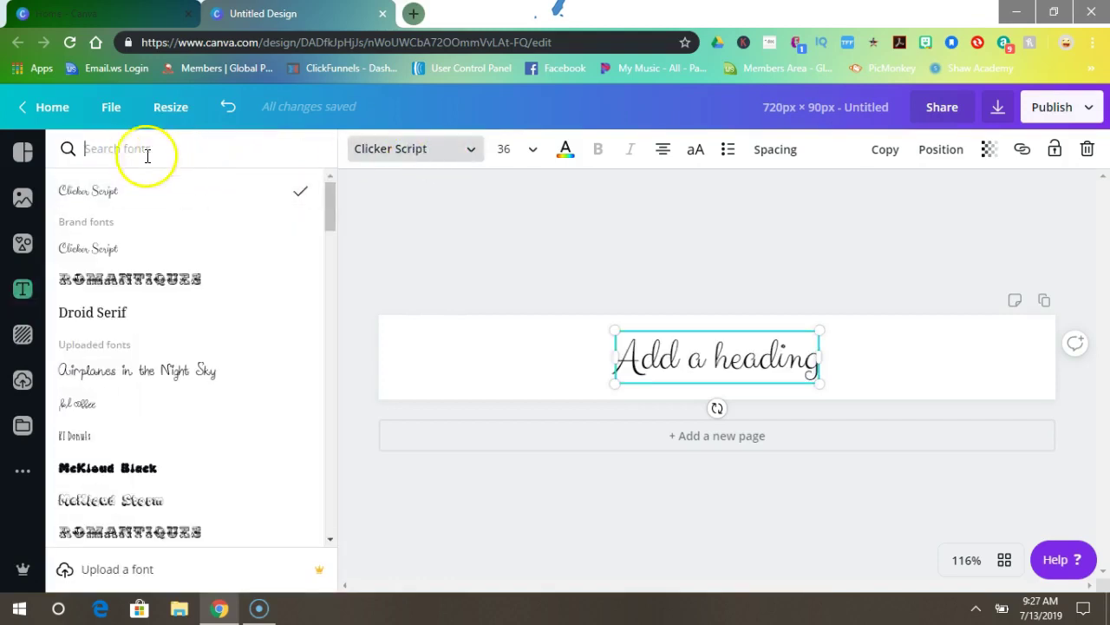
left_click(117, 153)
type("script")
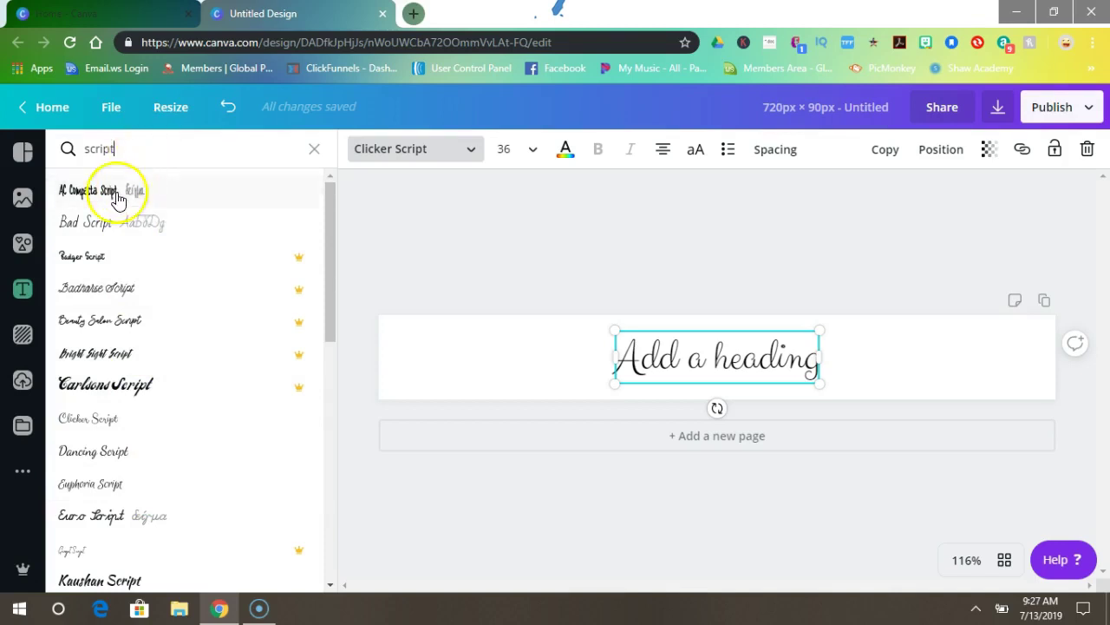
scroll(223, 219, "down", 3)
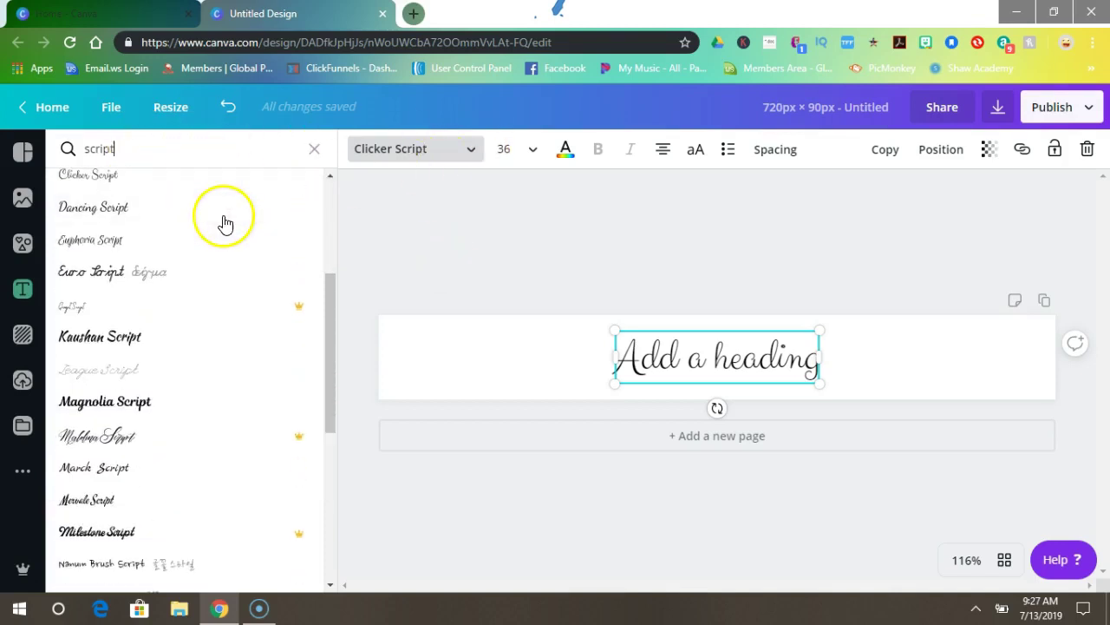
scroll(221, 222, "up", 2)
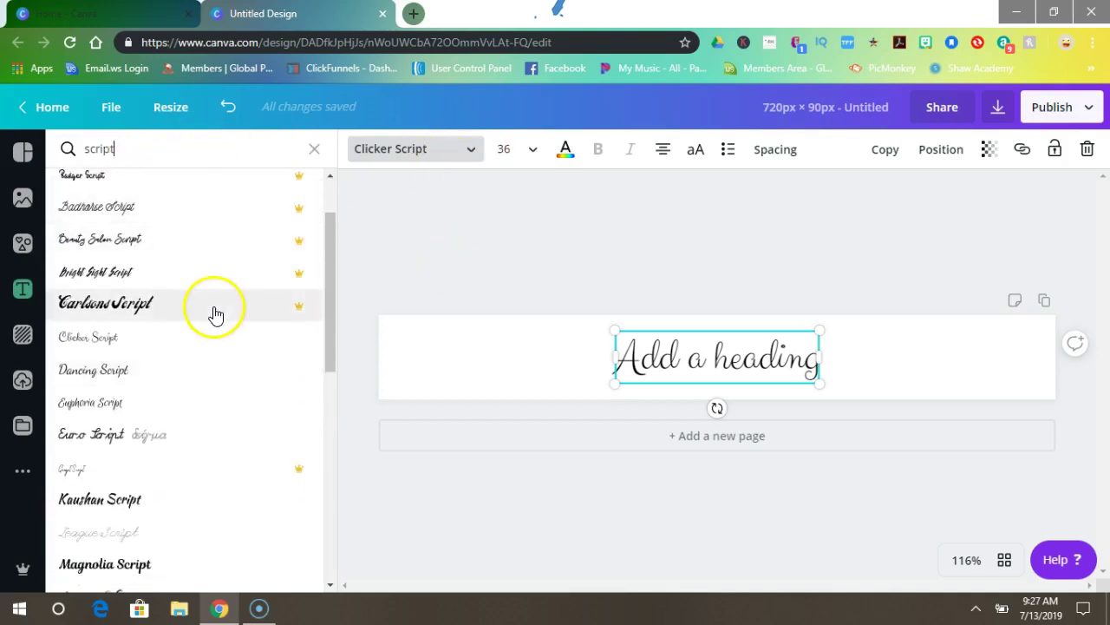
left_click(214, 309)
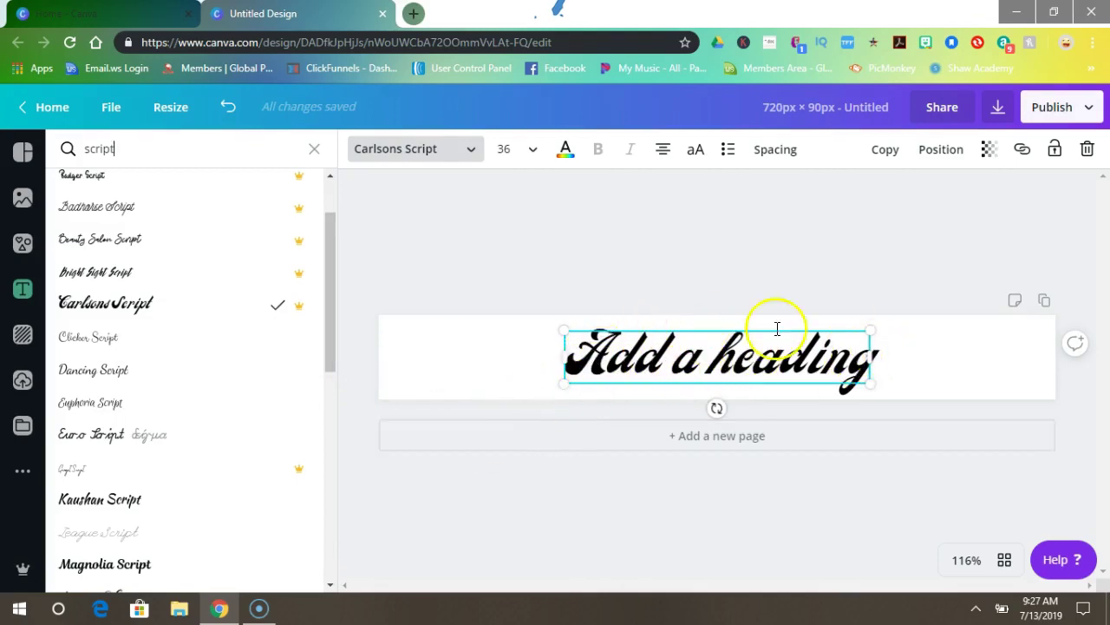
Switch the heading's font to Magnolia Script
scroll(184, 308, "down", 1)
scroll(182, 308, "down", 3)
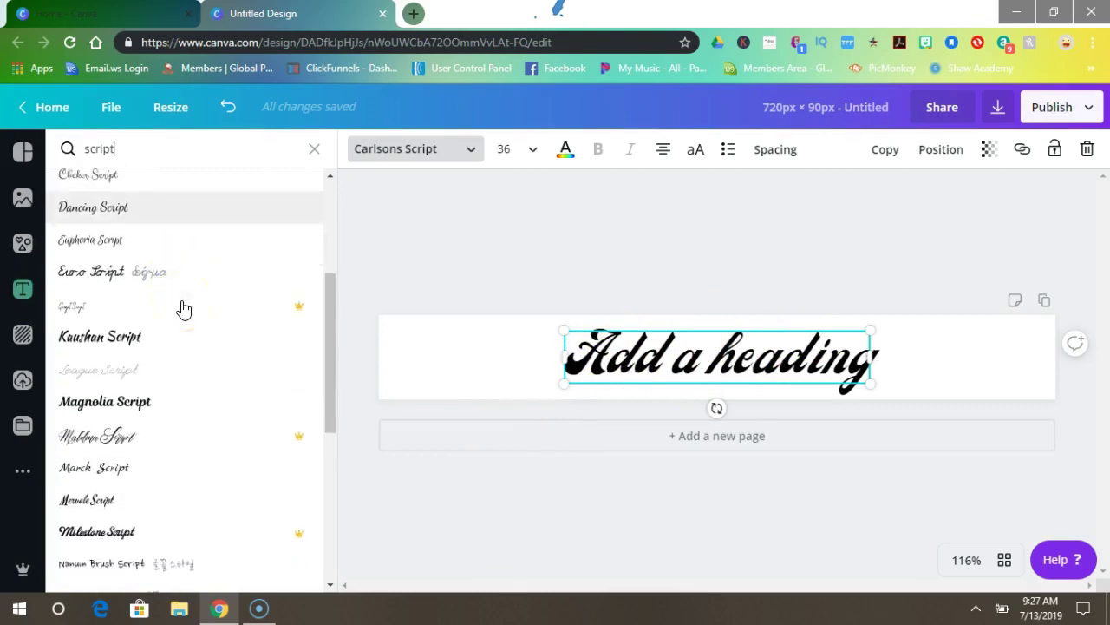
left_click(171, 319)
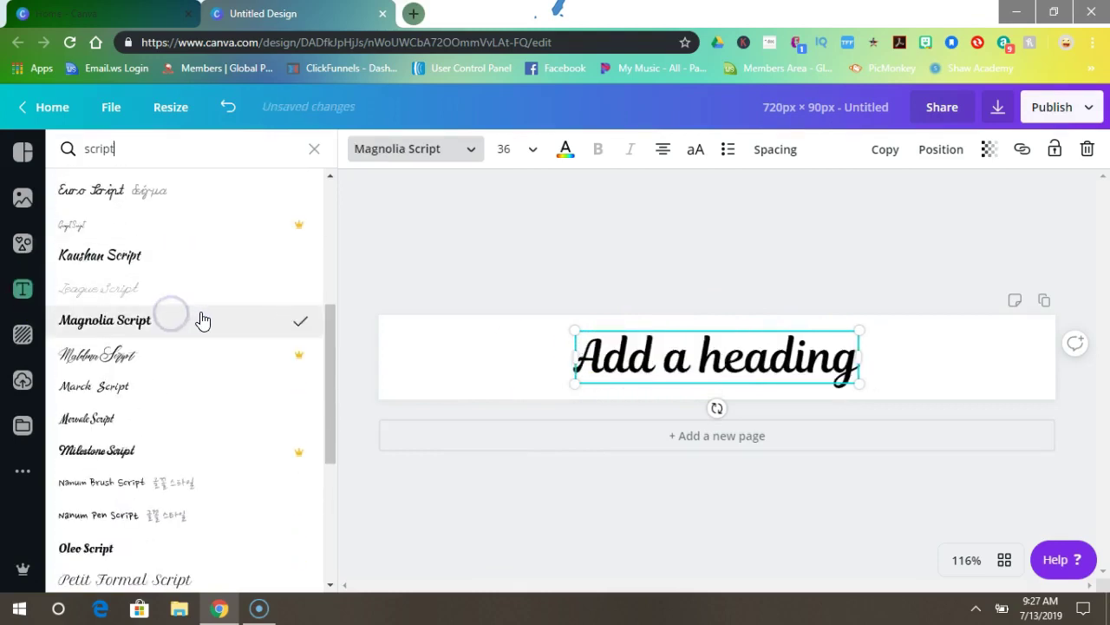
scroll(179, 324, "up", 4)
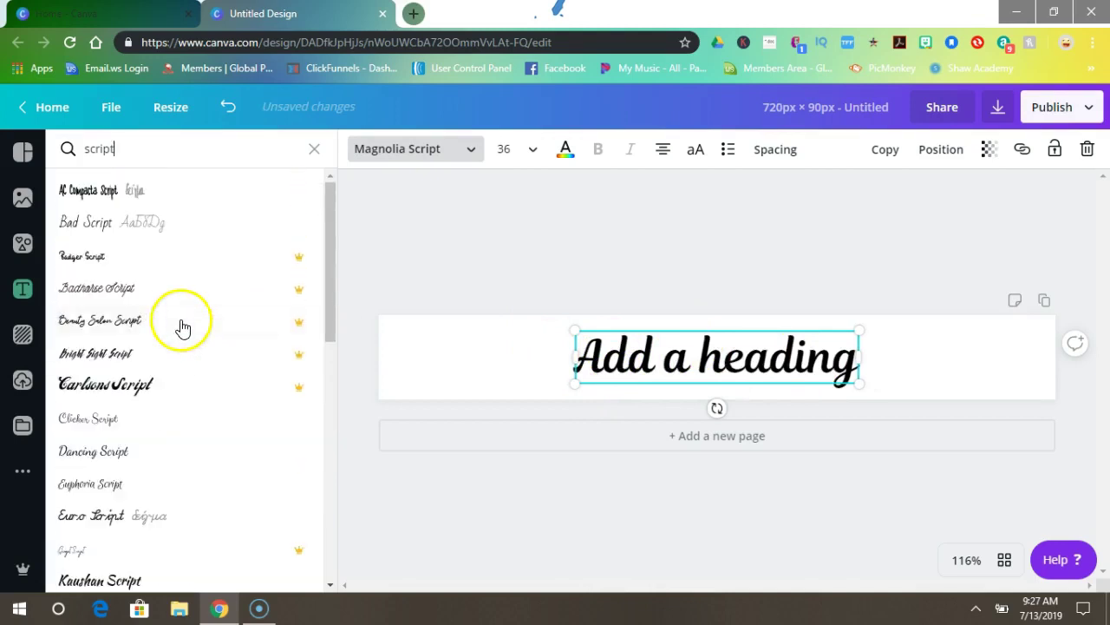
scroll(184, 342, "down", 5)
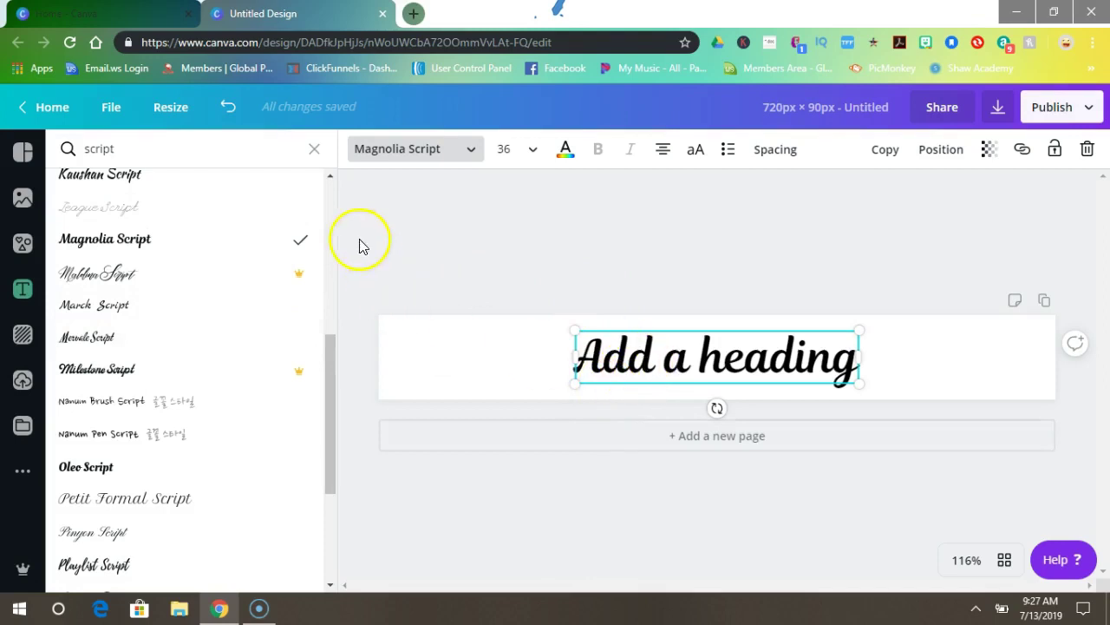
Replace the heading text with 'J. Haught Designs'
left_click(419, 216)
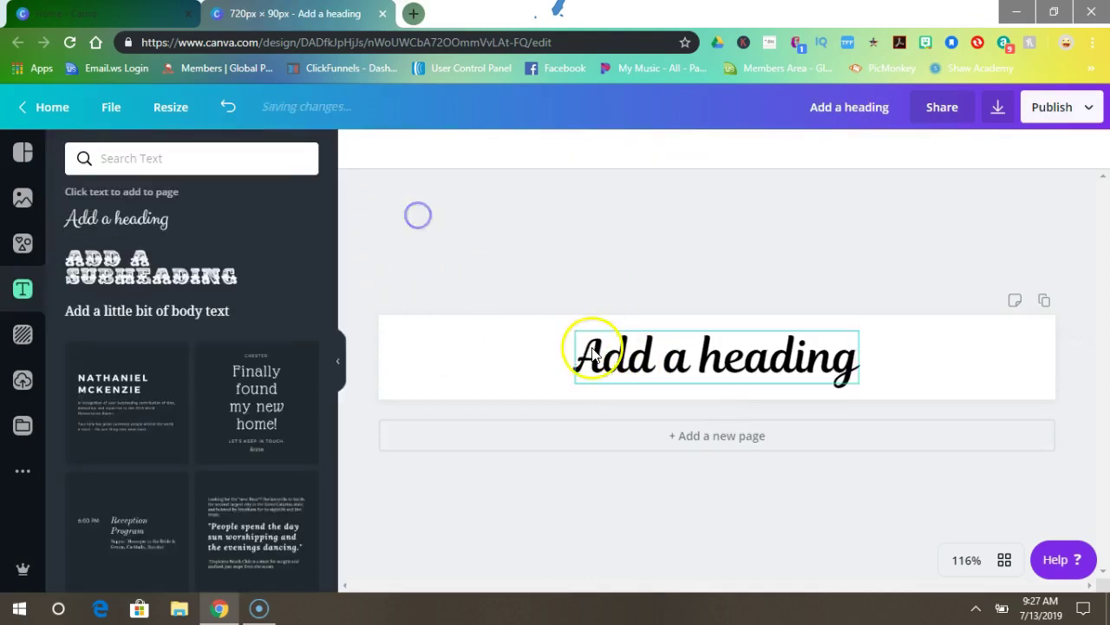
left_click(656, 364)
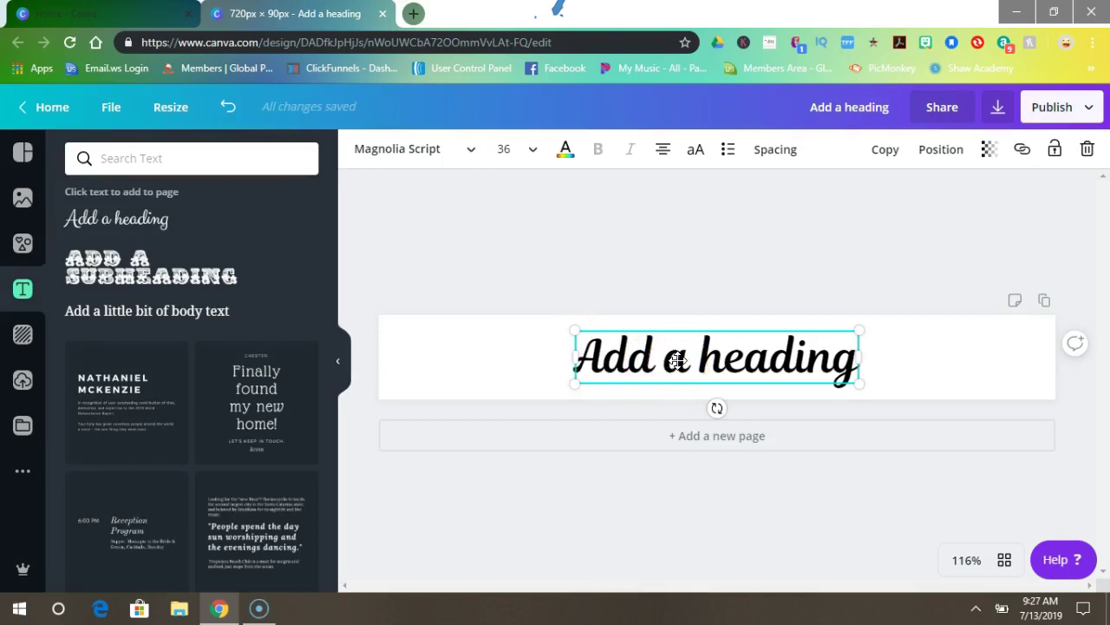
double_click(677, 360)
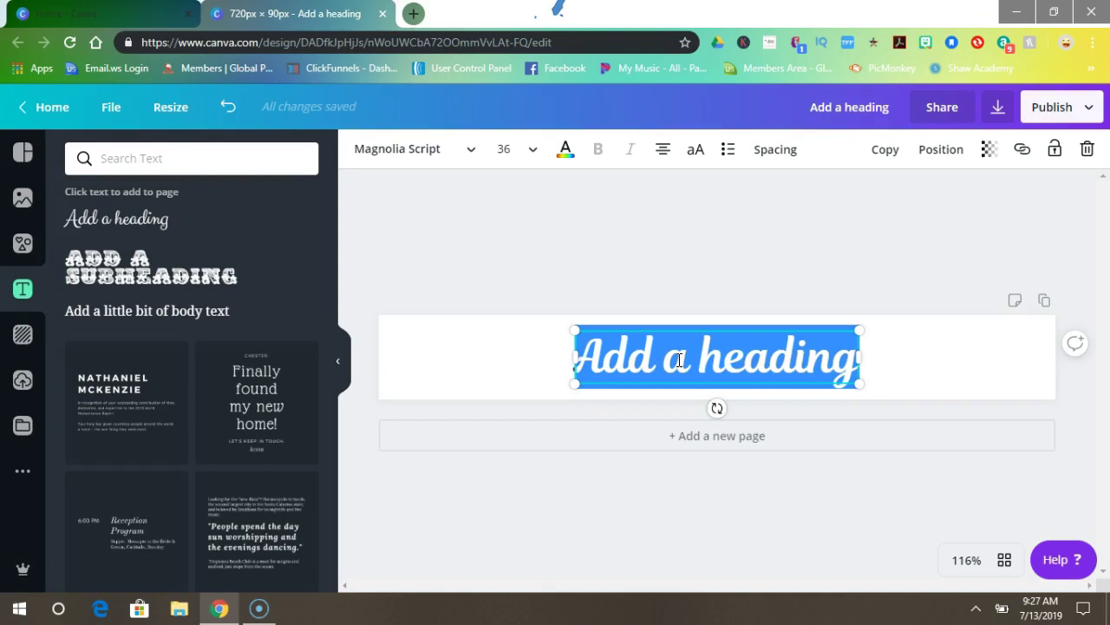
type("J. Haug")
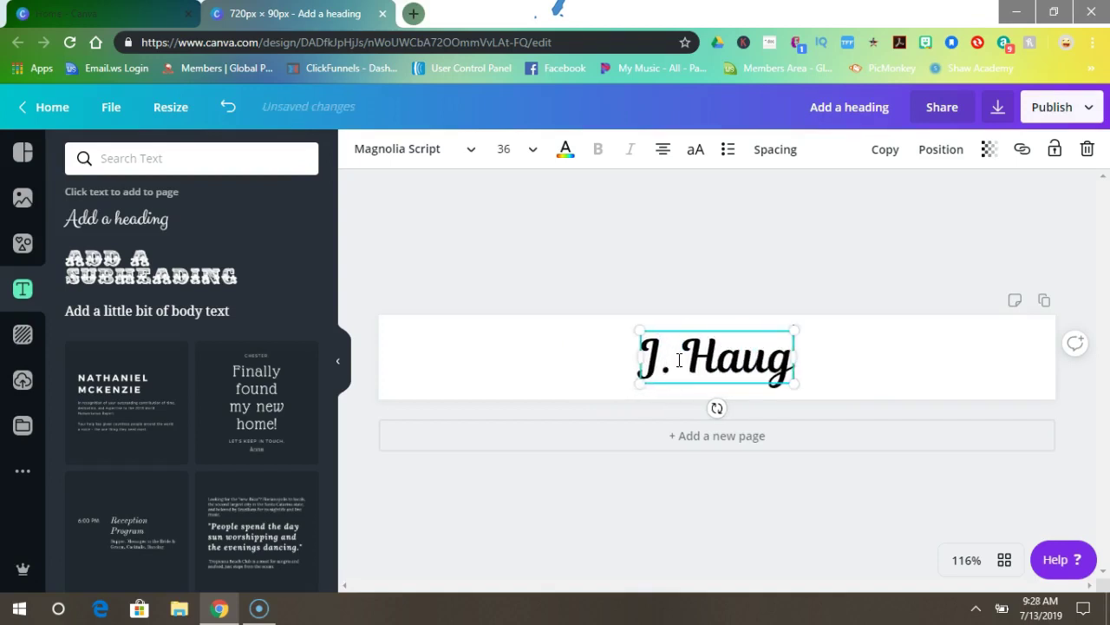
type("ht Designs")
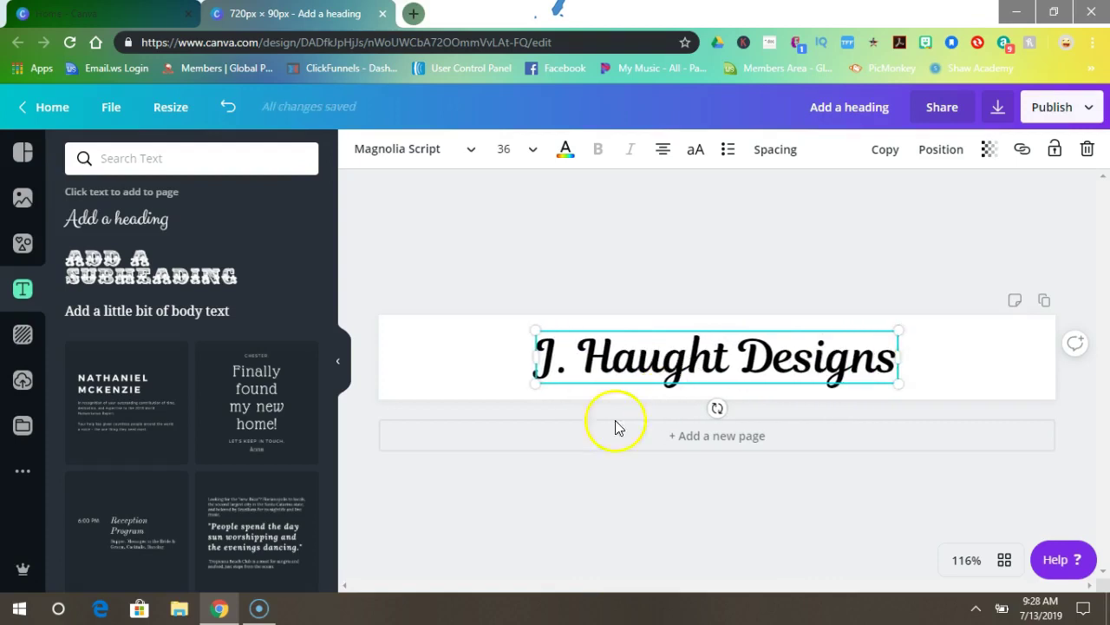
Enlarge the heading from size 36 to 45.2 and centre it on the banner
left_click_drag(898, 332, 943, 318)
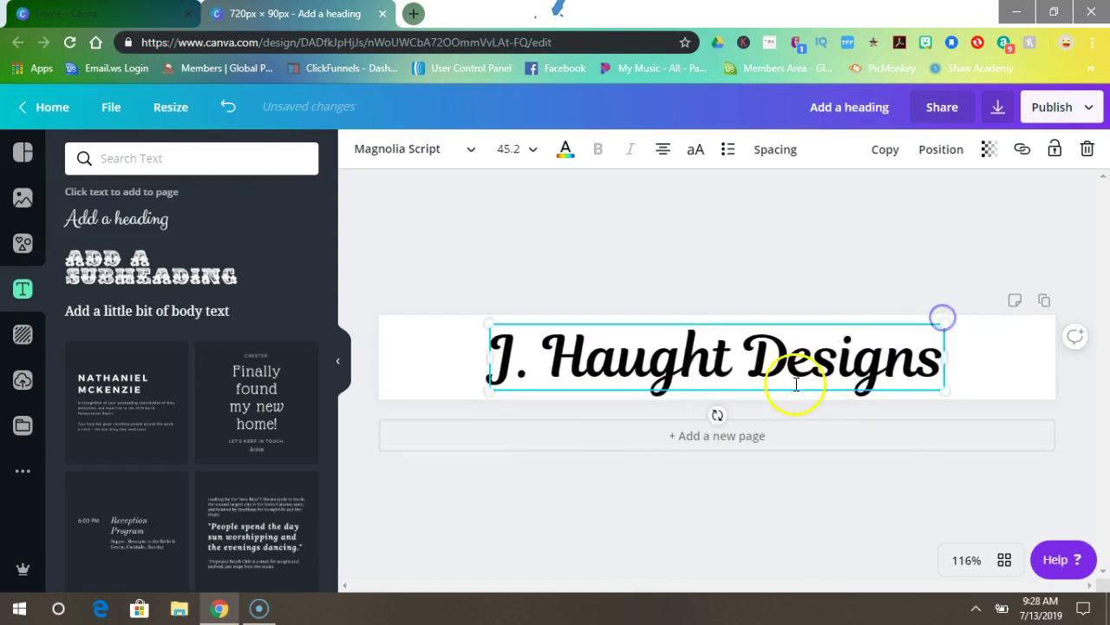
left_click(719, 356)
left_click(704, 295)
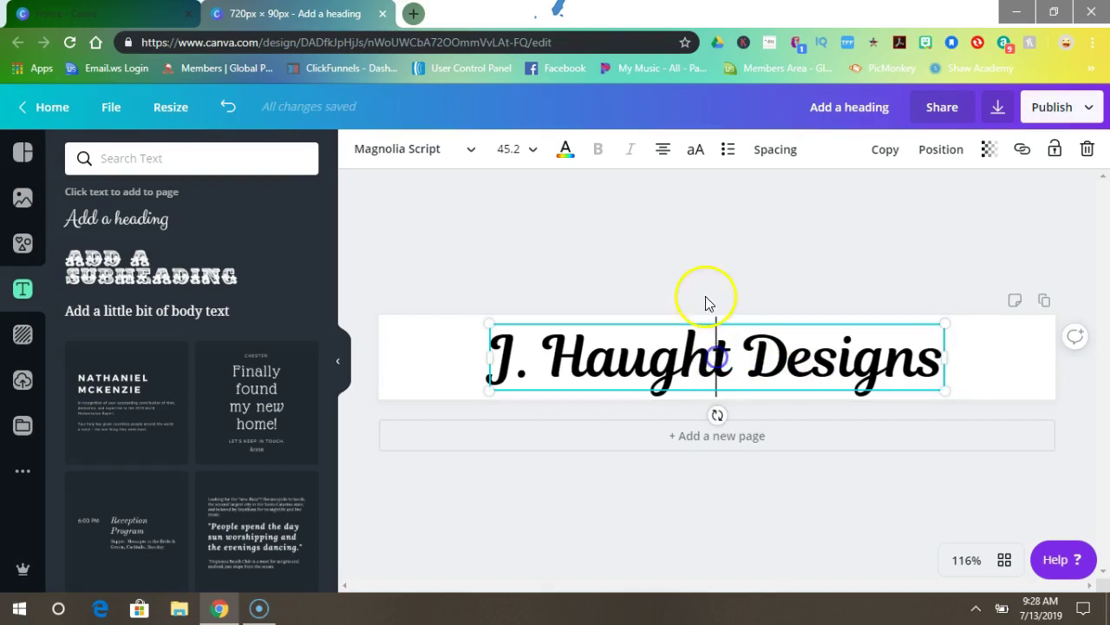
left_click(722, 370)
left_click_drag(723, 368, 719, 367)
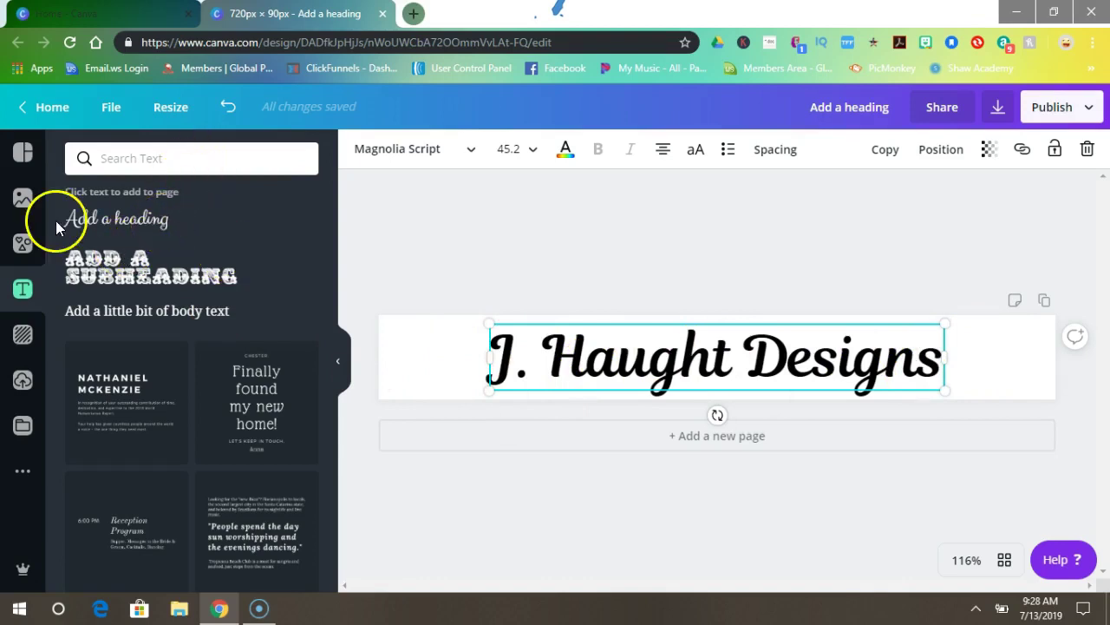
Search the free Elements for 'lines' and scroll through the divider results
left_click(19, 242)
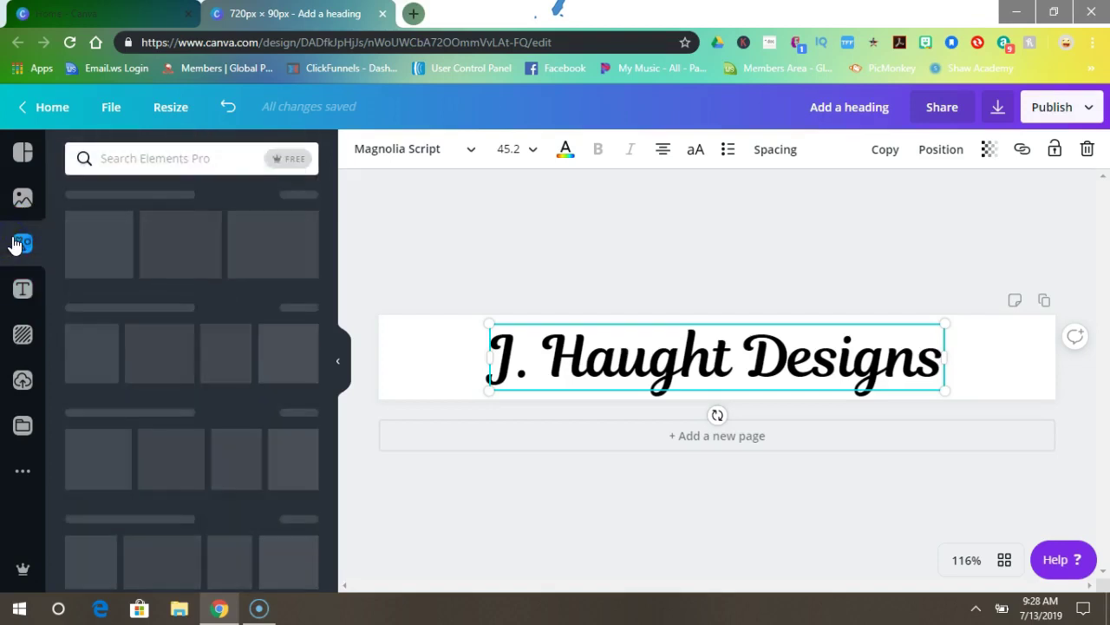
left_click(285, 160)
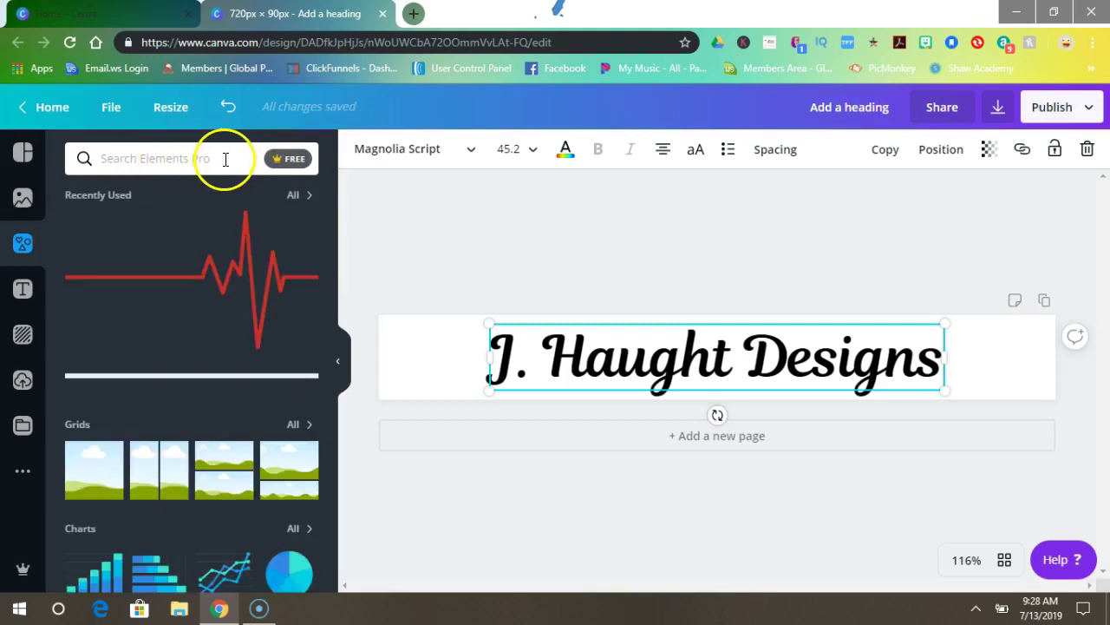
left_click(158, 159)
type("lines")
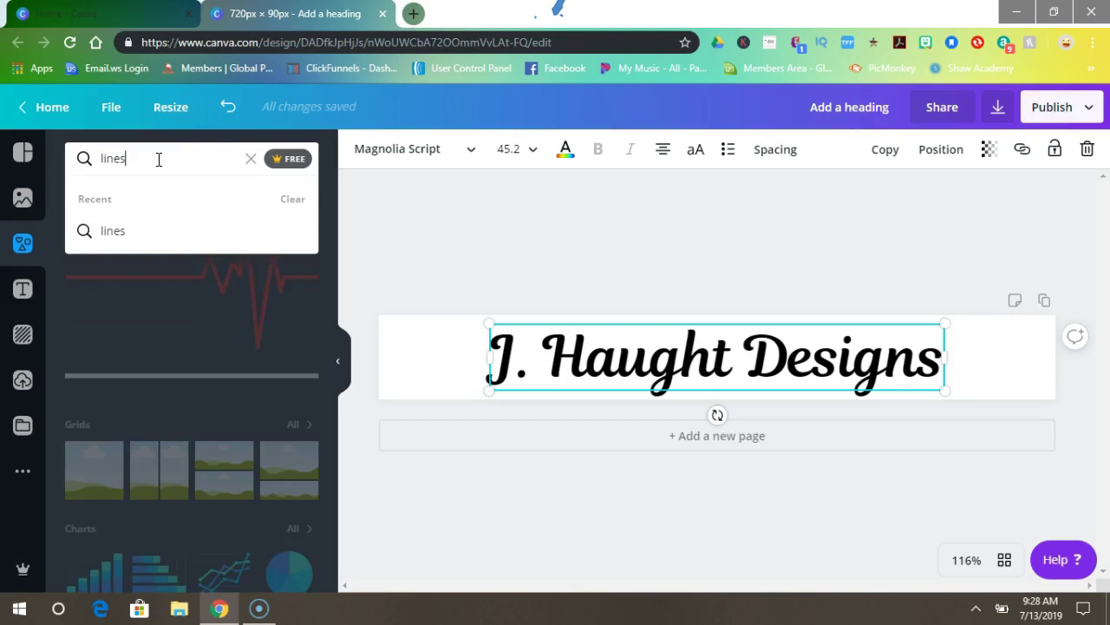
key("Return")
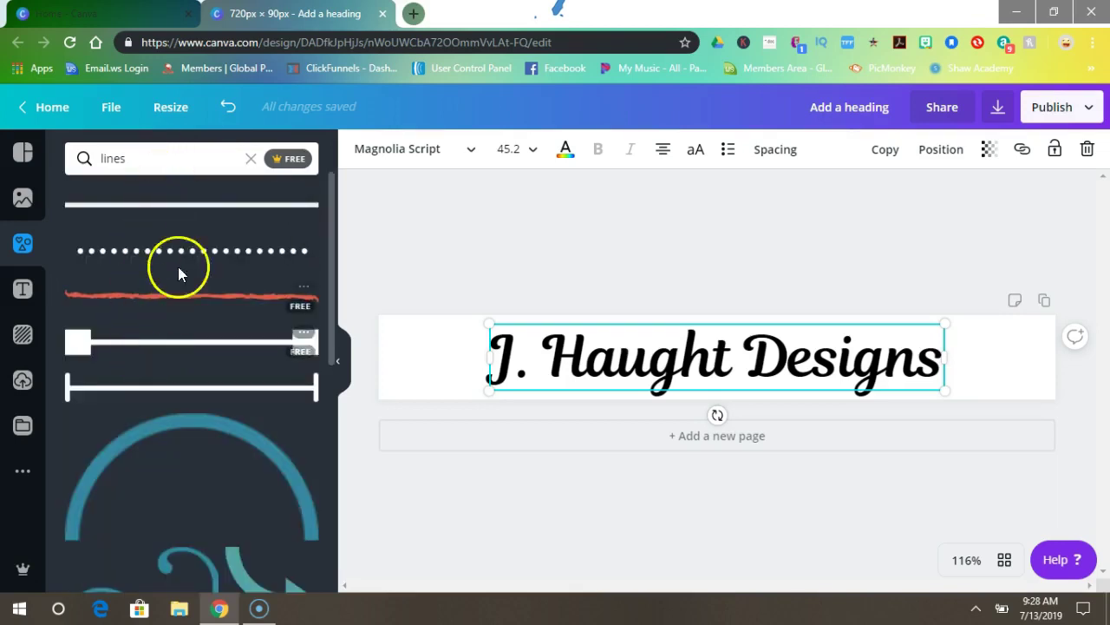
scroll(224, 354, "down", 2)
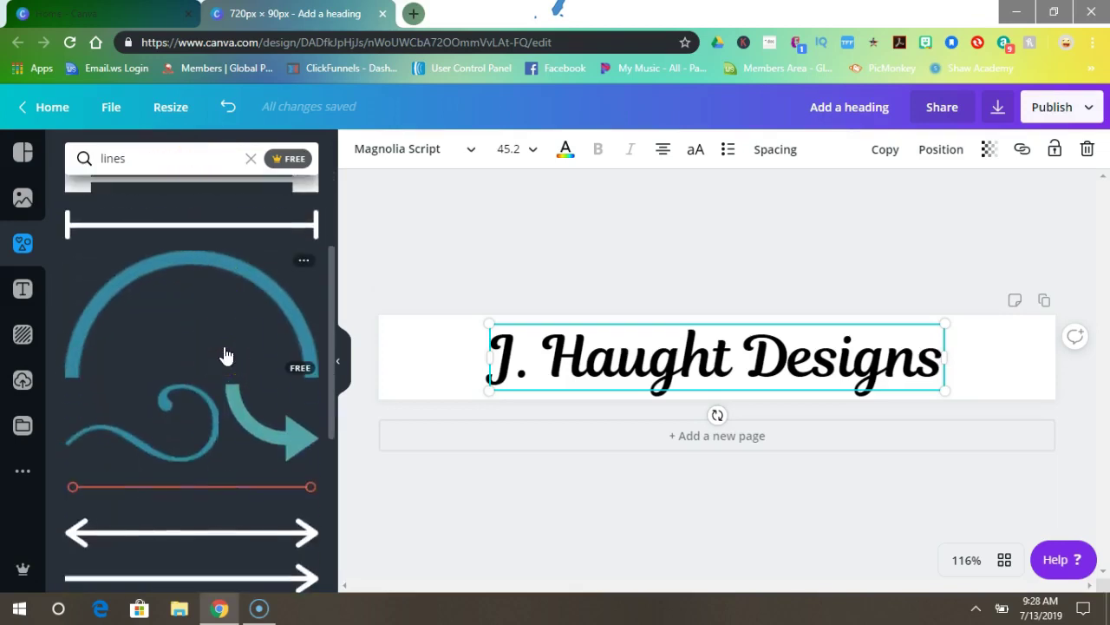
scroll(223, 353, "down", 2)
scroll(223, 353, "down", 8)
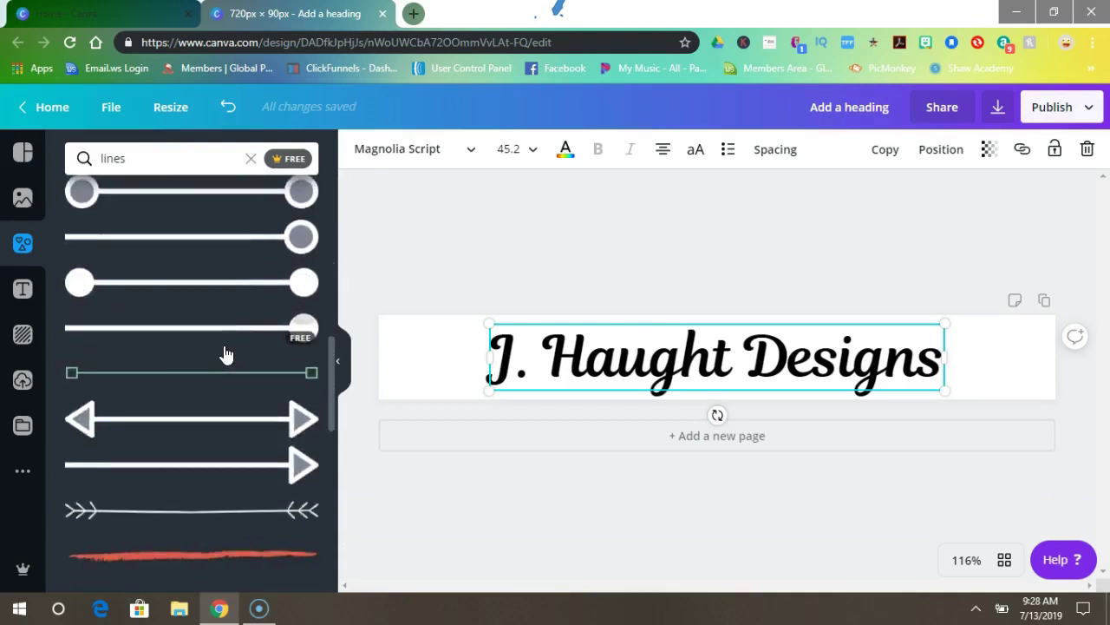
Place the red heartbeat line at the banner's left end and recolour it black
scroll(224, 352, "down", 5)
left_click(220, 368)
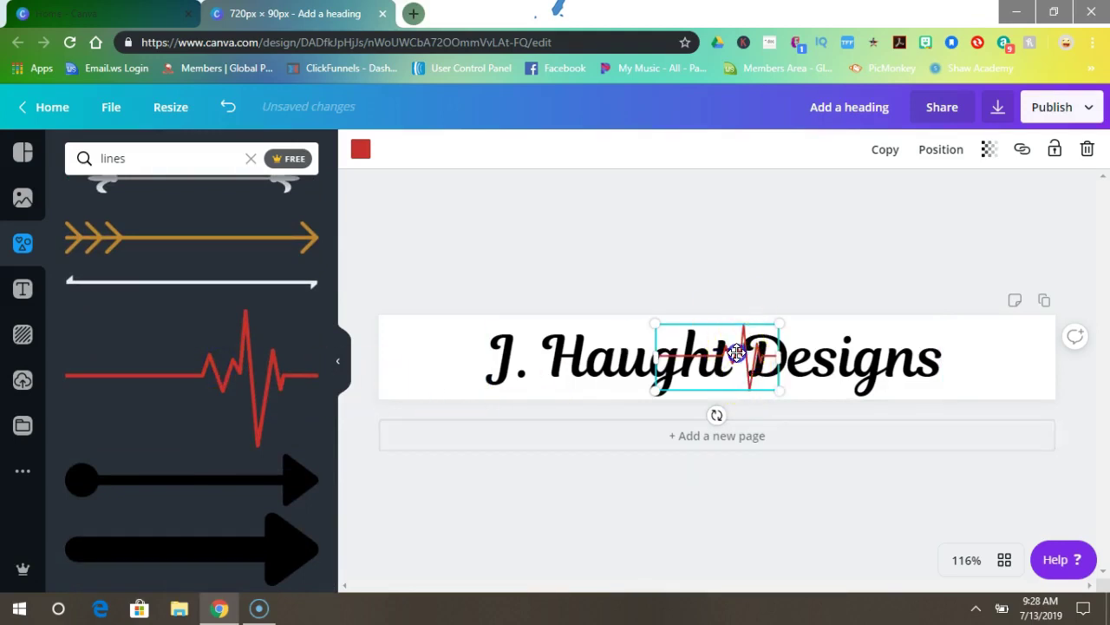
left_click_drag(737, 351, 459, 354)
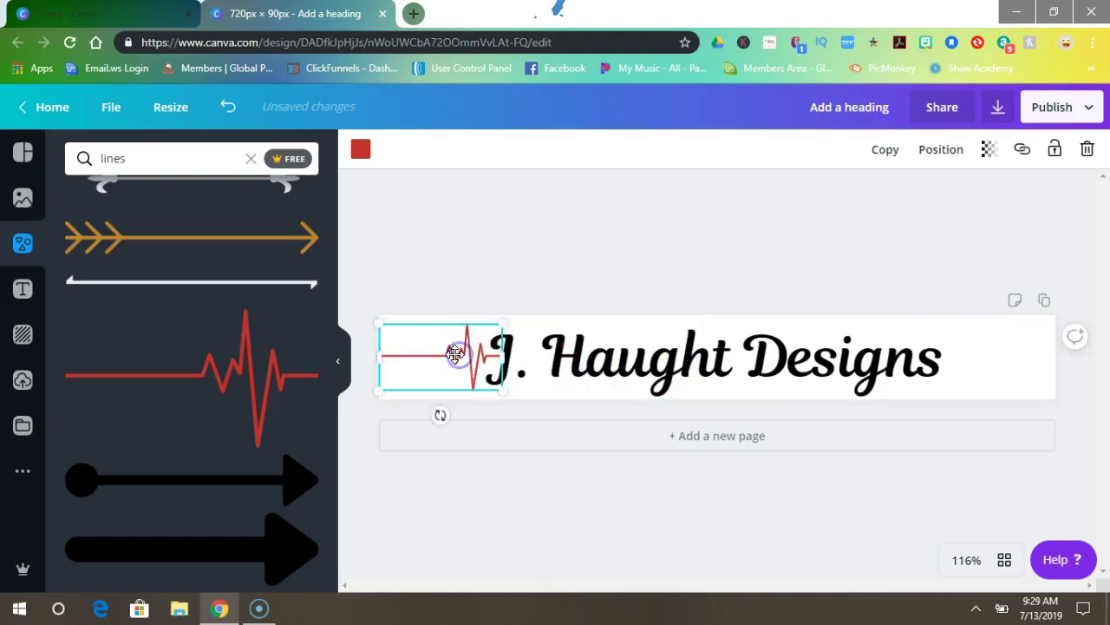
left_click(360, 153)
left_click(82, 362)
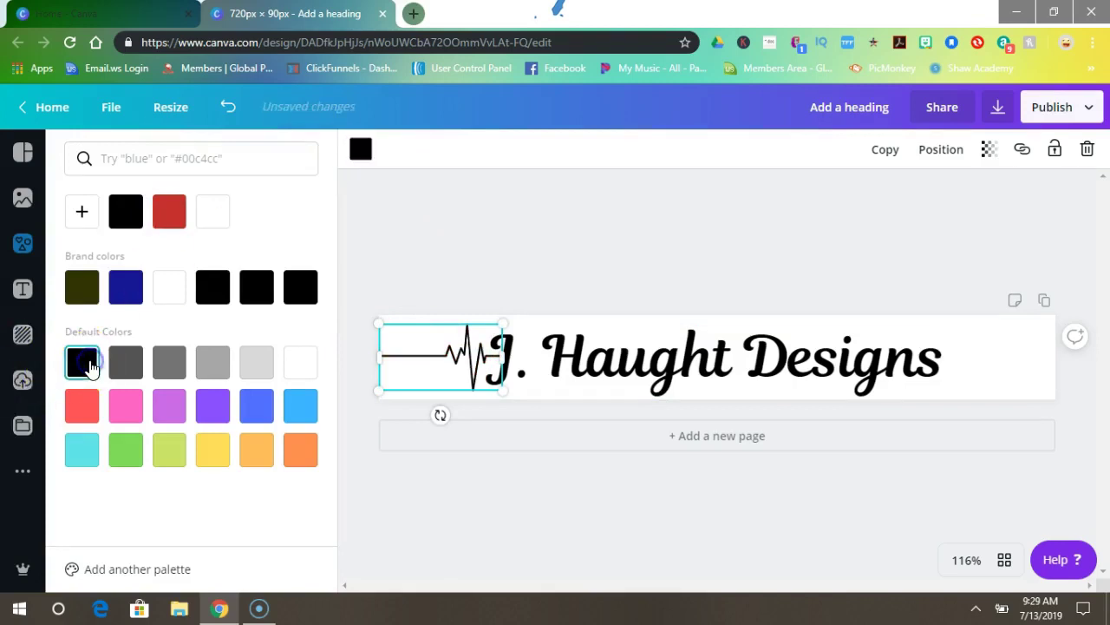
left_click(551, 279)
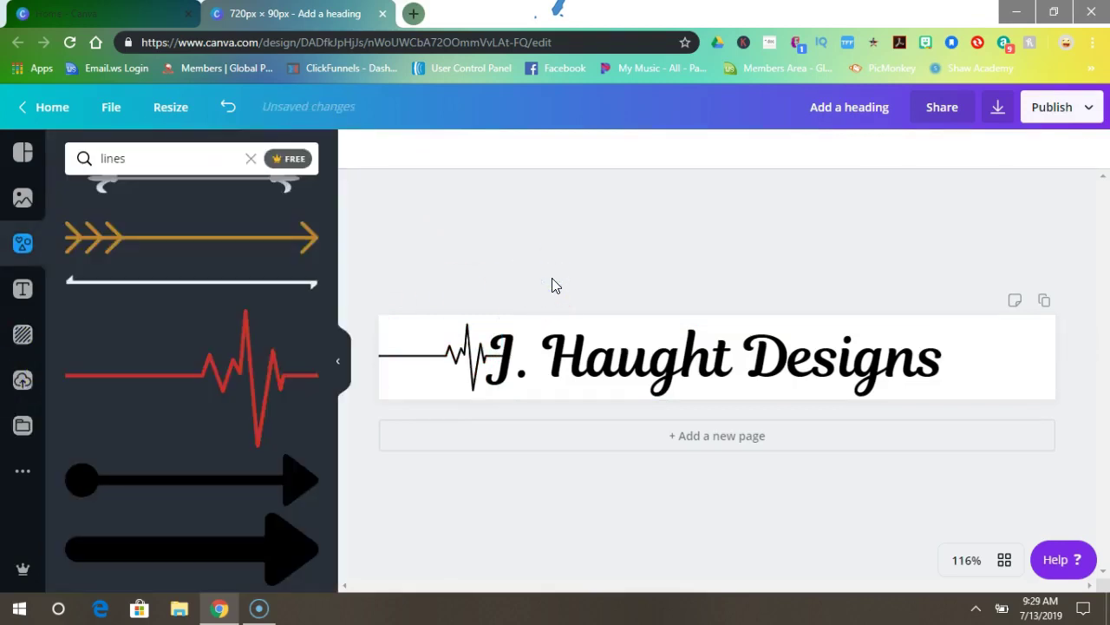
Lower the heartbeat line's transparency from 100 to 20
left_click(666, 341)
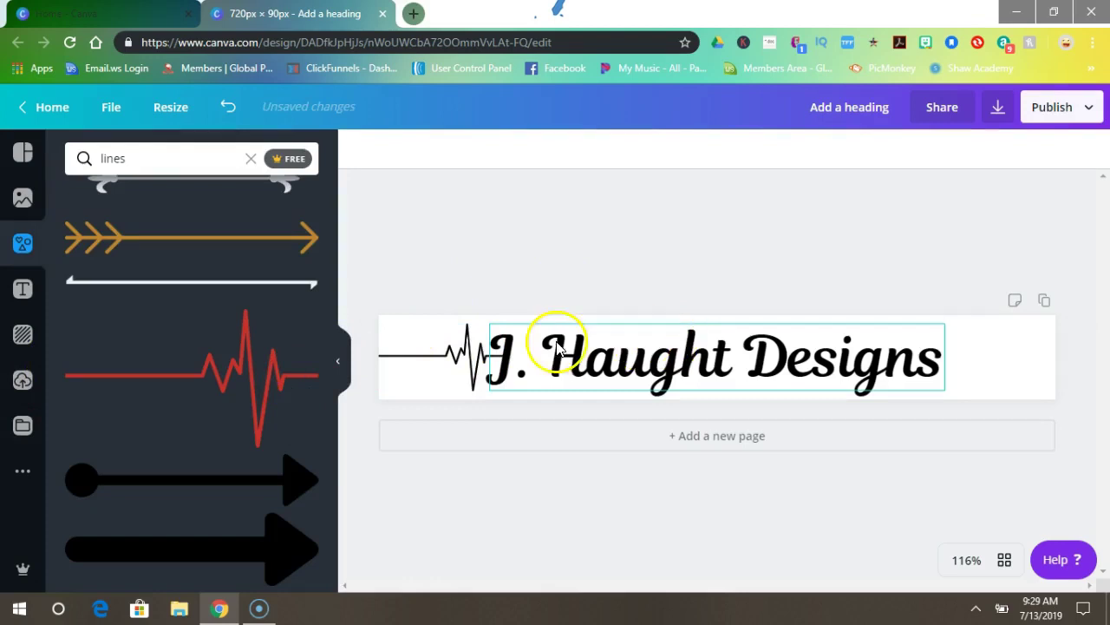
left_click(417, 358)
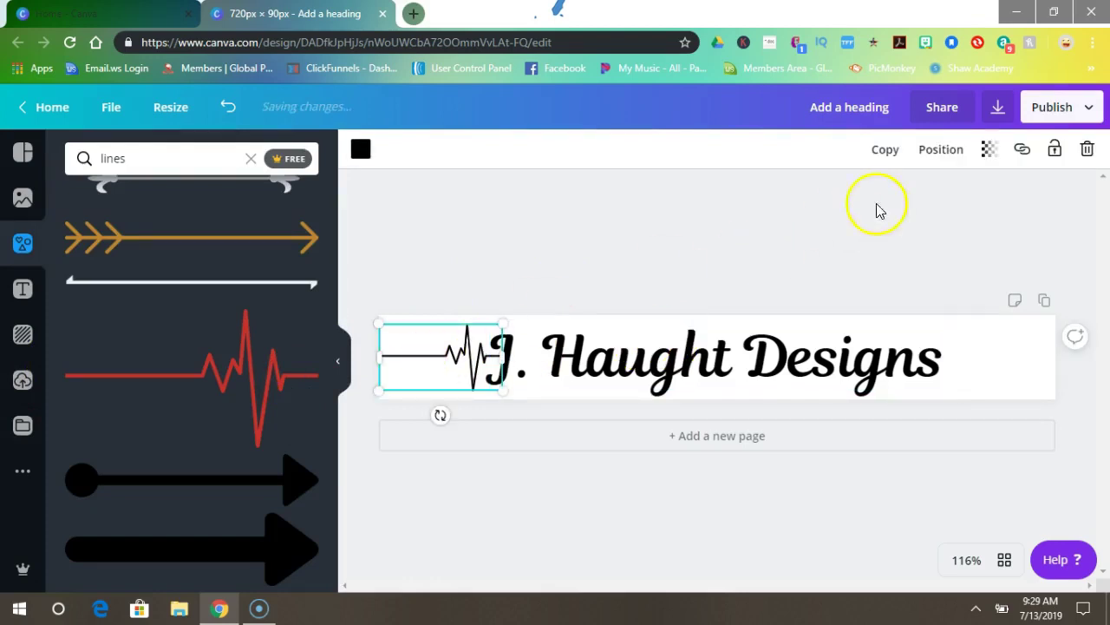
left_click(988, 153)
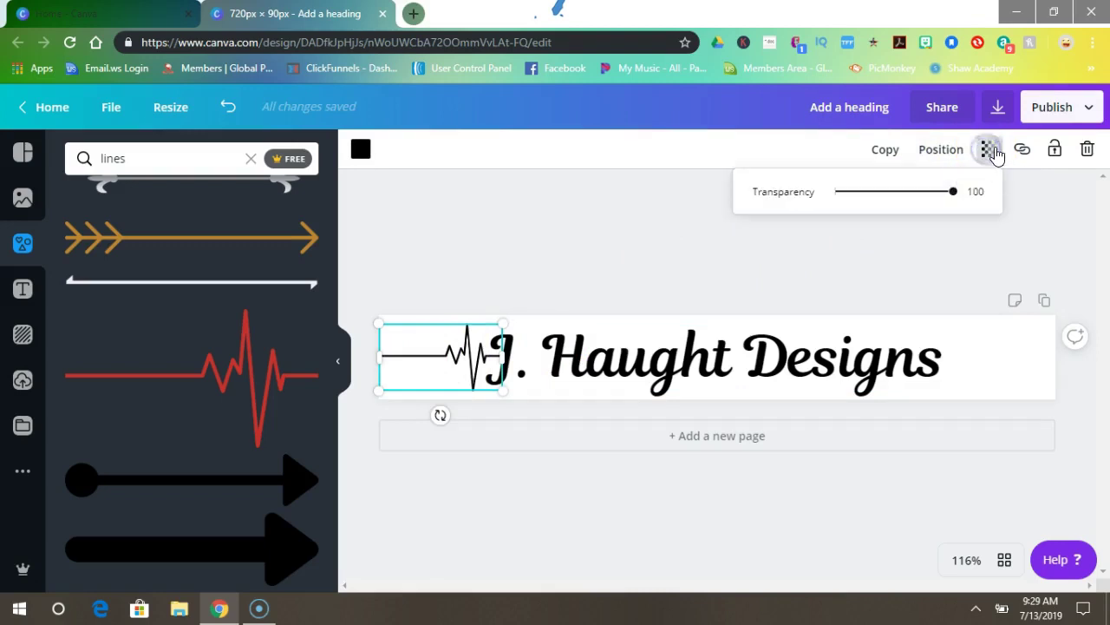
left_click(984, 190)
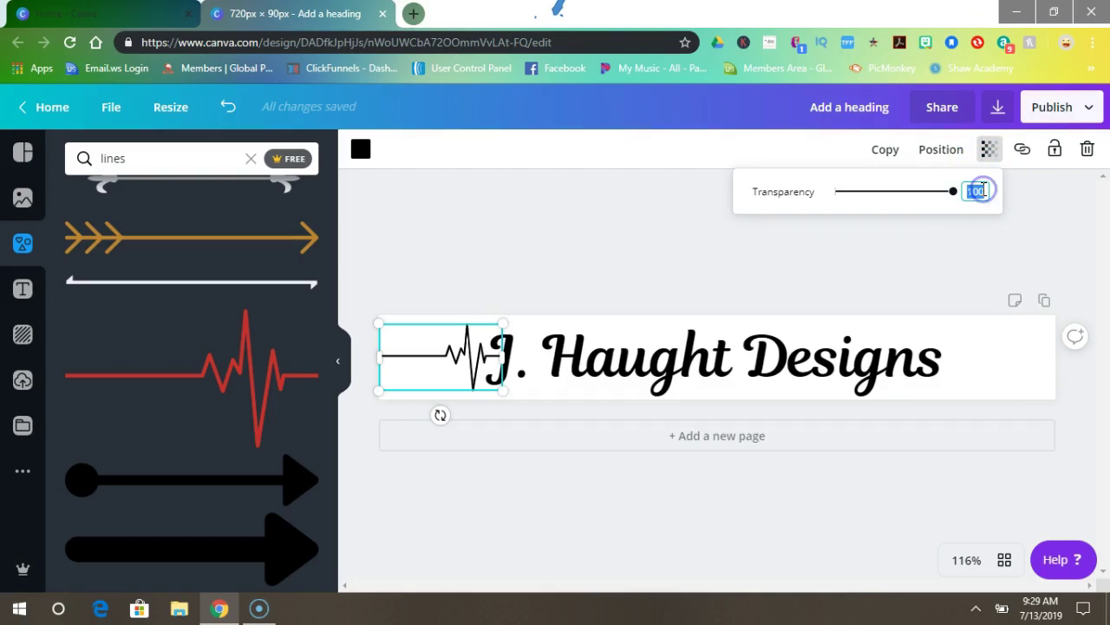
left_click(912, 275)
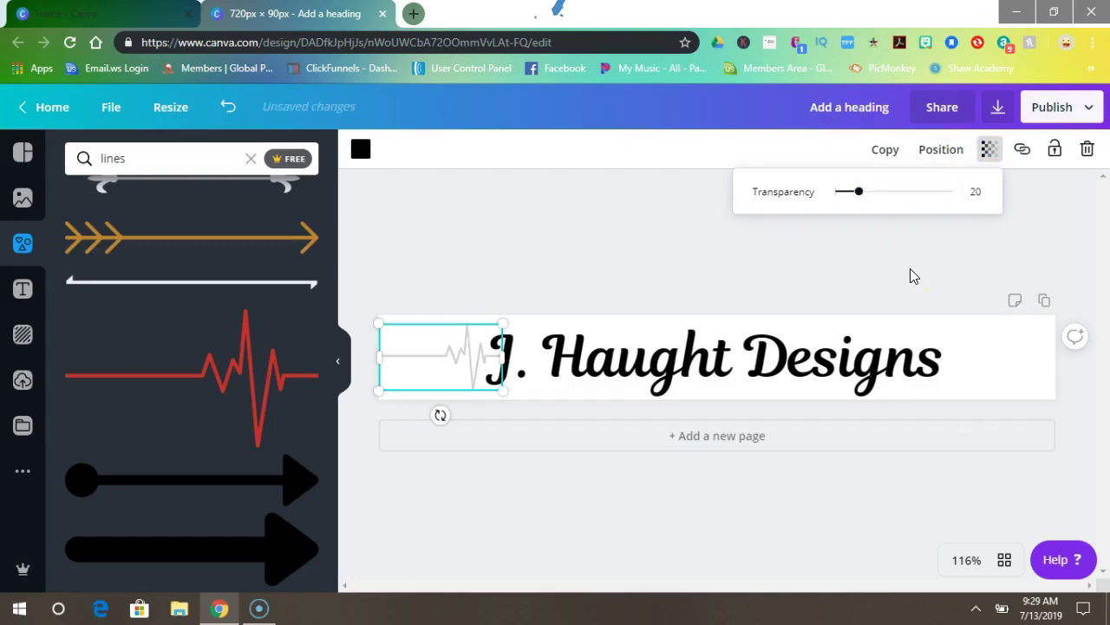
left_click(706, 377)
left_click(445, 361)
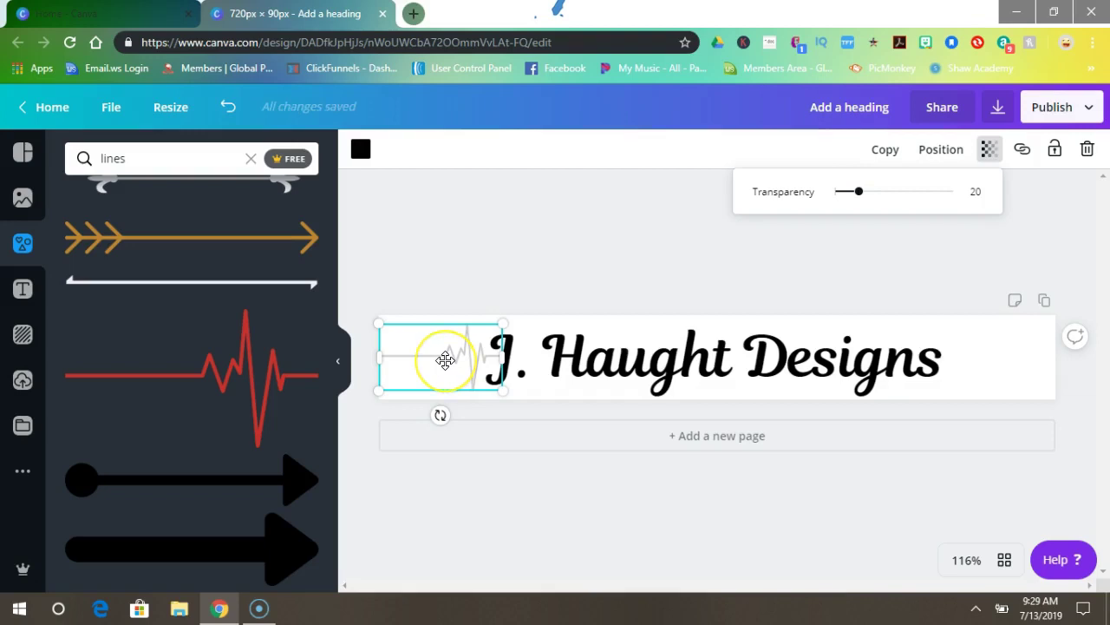
left_click(443, 360)
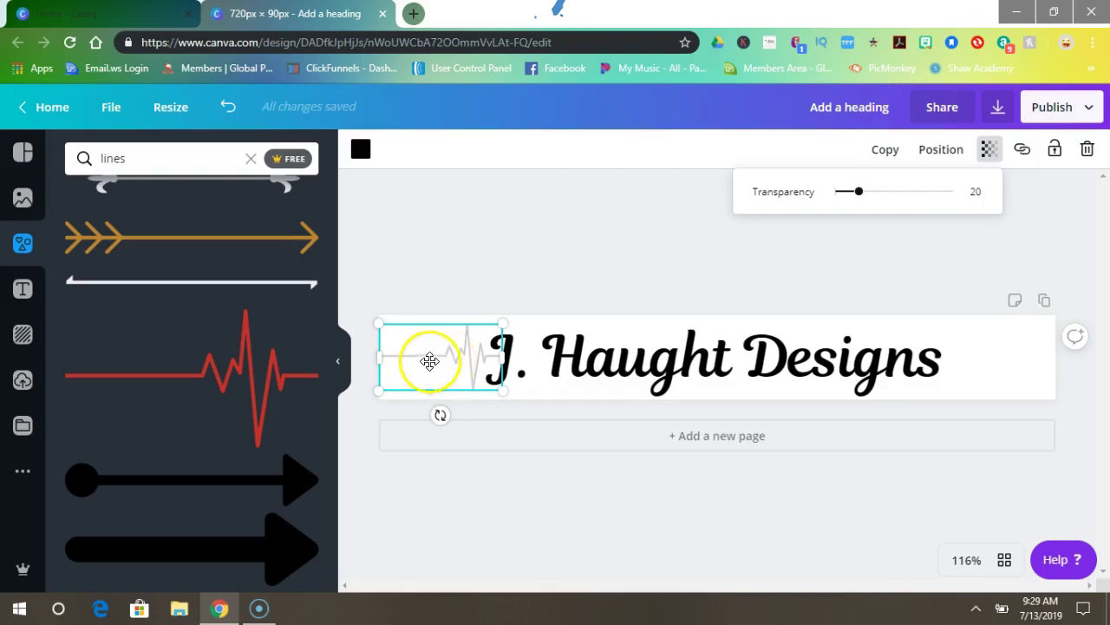
left_click(491, 218)
left_click(471, 347)
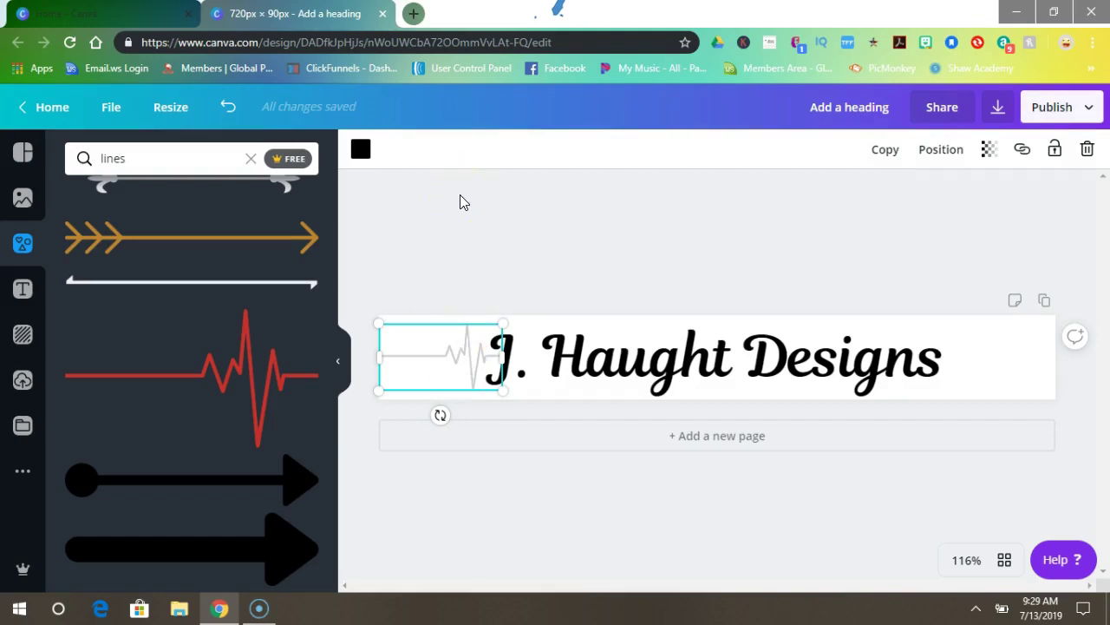
Duplicate the heartbeat line repeatedly, placing copies behind J. Haught Designs out to the right end
key("ctrl+d")
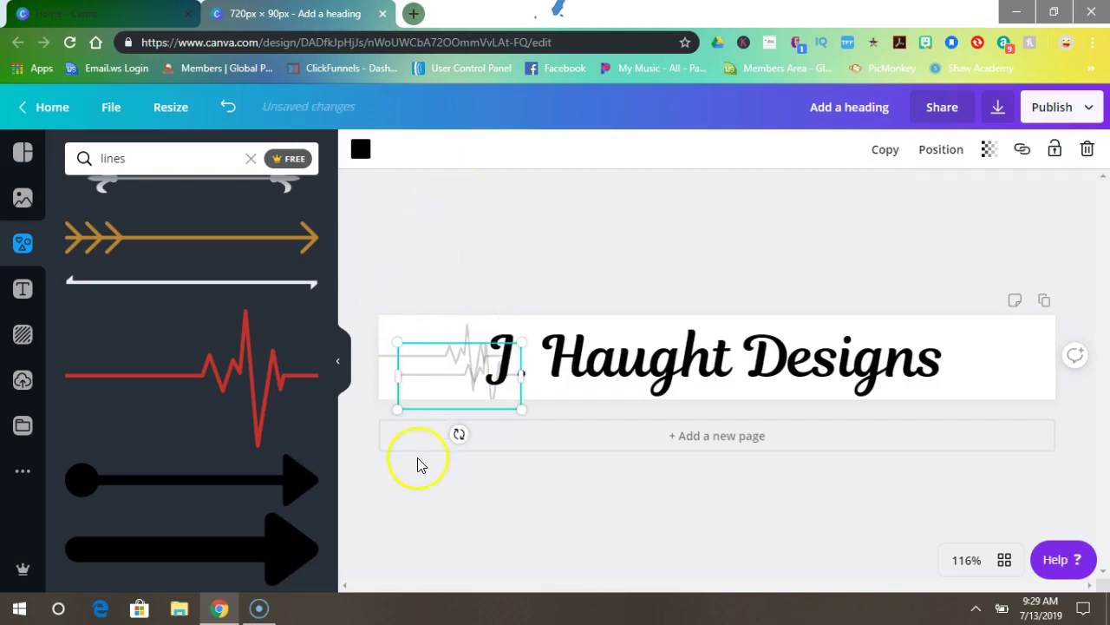
left_click_drag(423, 385, 525, 363)
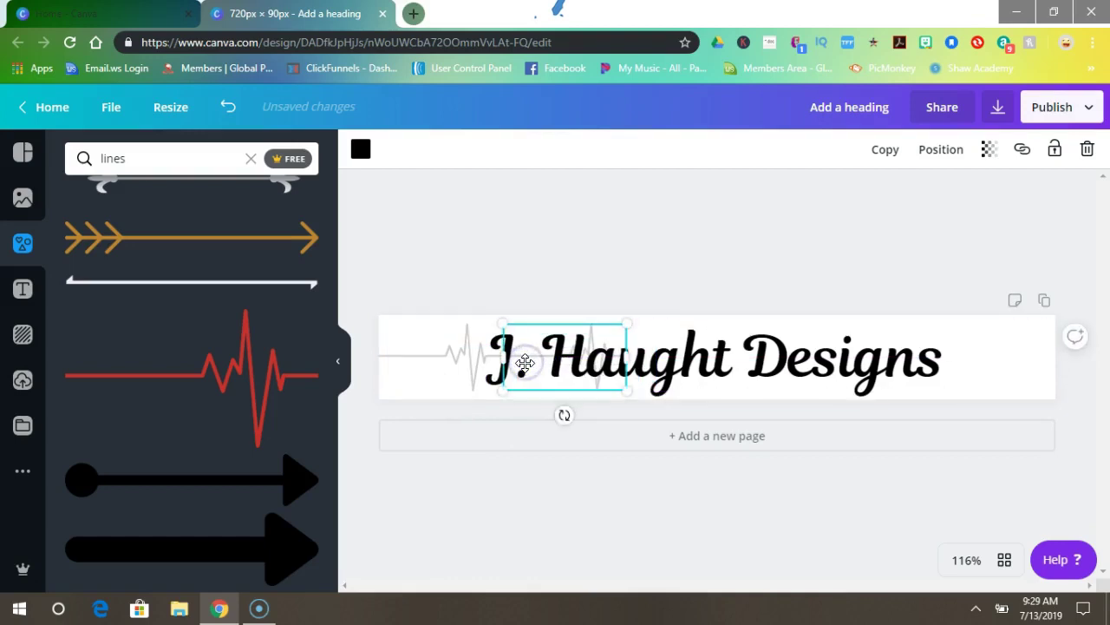
left_click(885, 151)
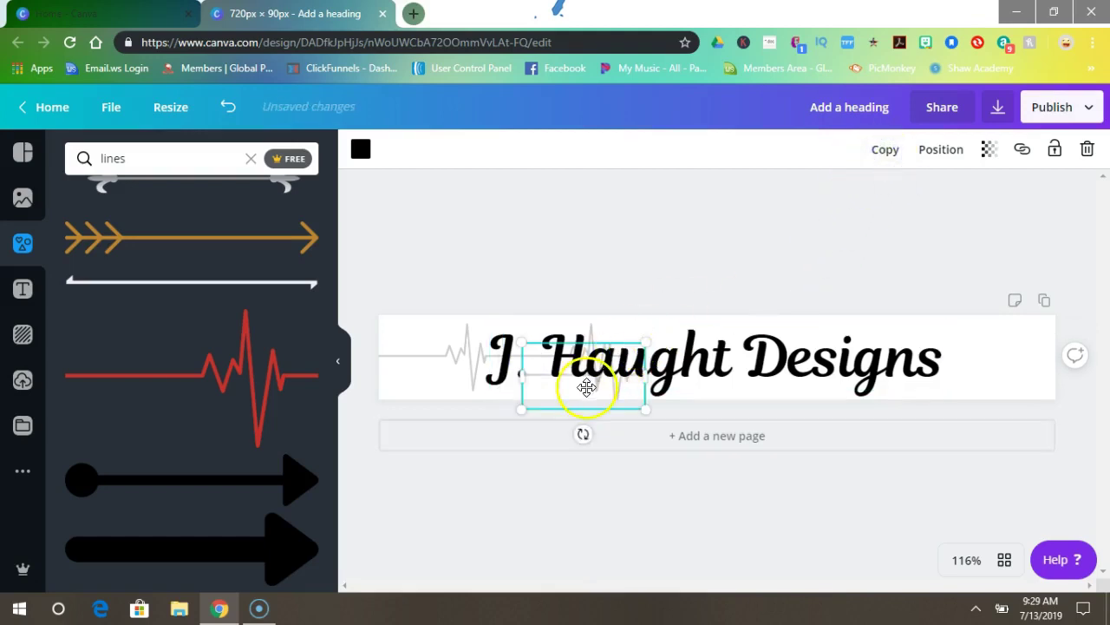
left_click_drag(587, 385, 671, 365)
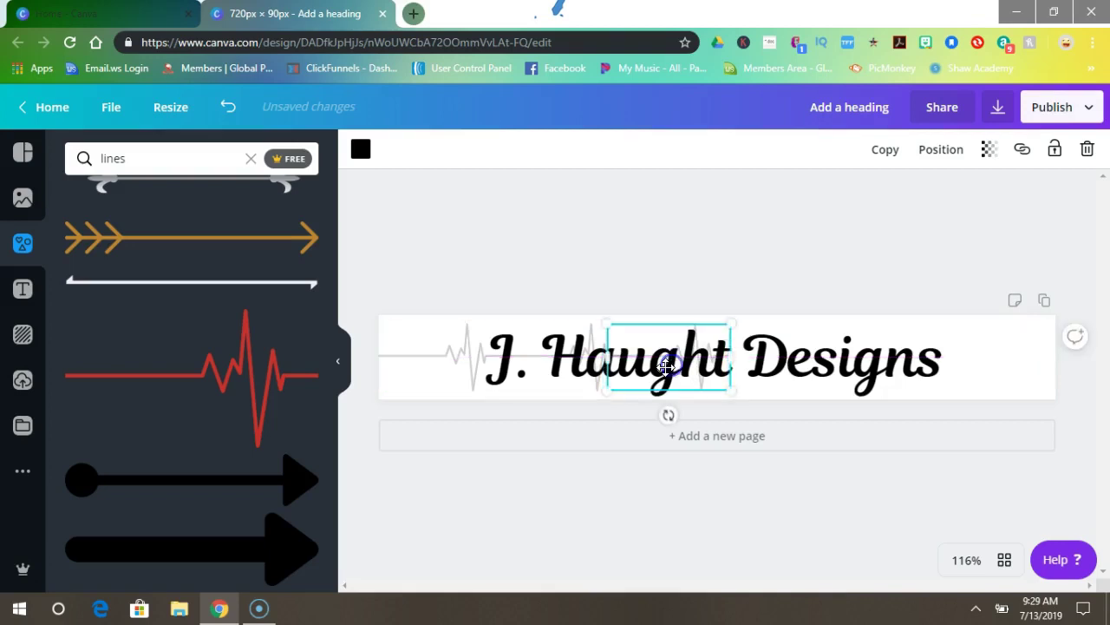
key("ctrl+d")
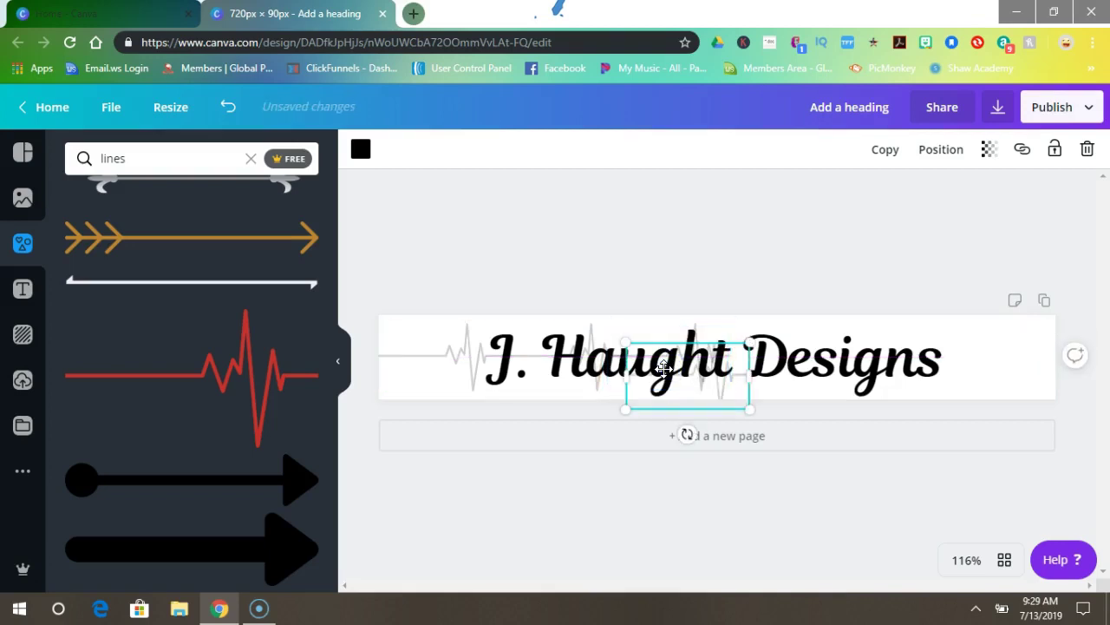
left_click_drag(679, 390, 781, 368)
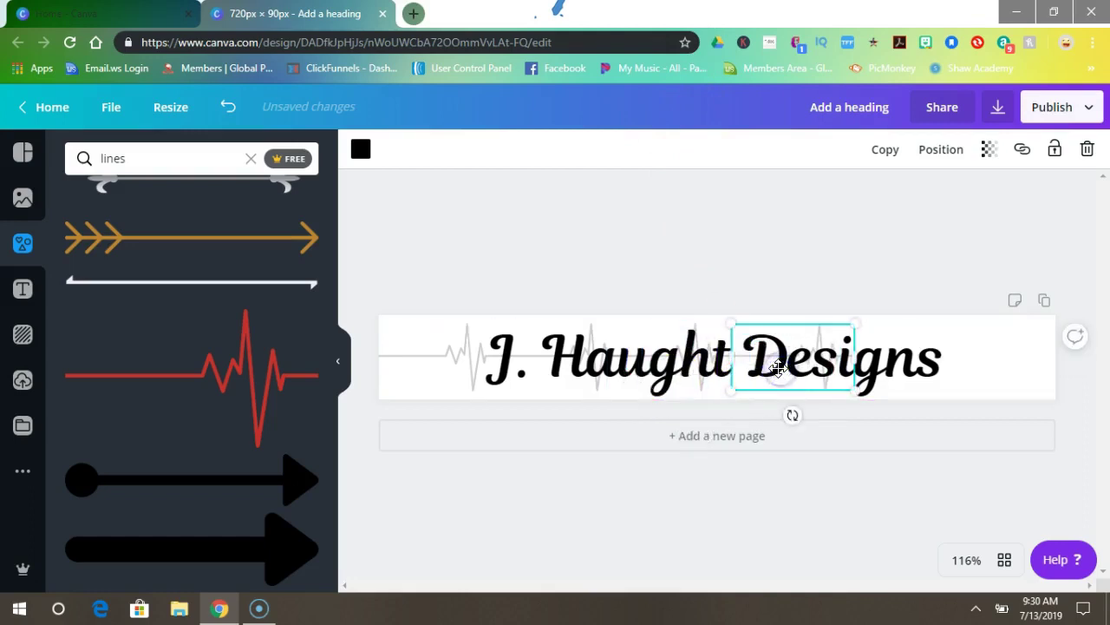
key("ctrl+d")
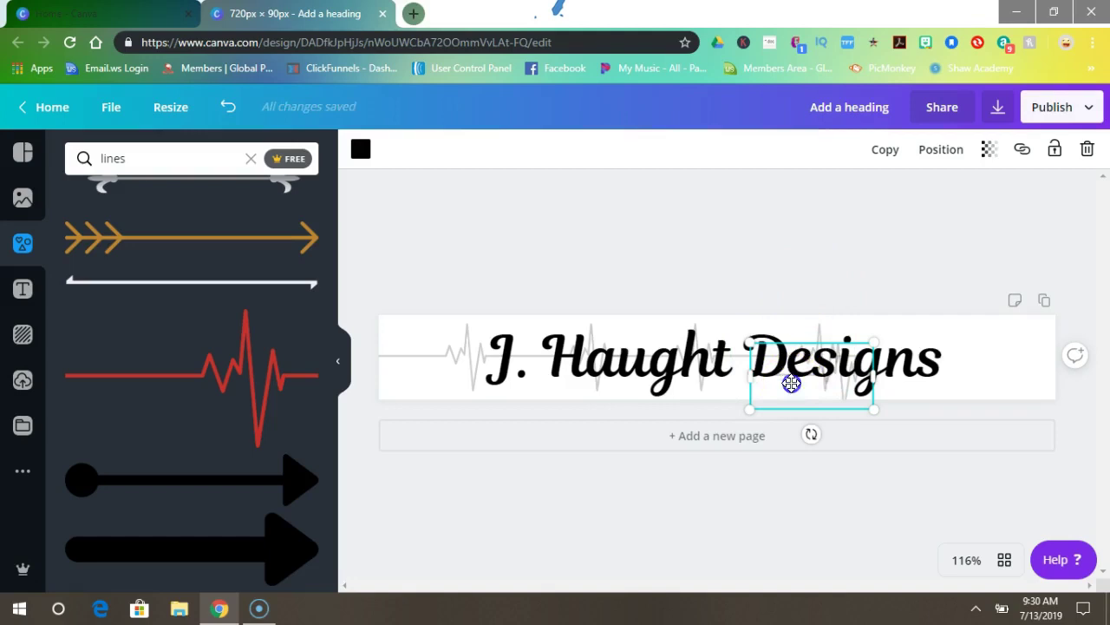
left_click_drag(790, 379, 992, 356)
key("shift+Right")
key("shift+Right")
key("shift+Down")
key("shift+Down")
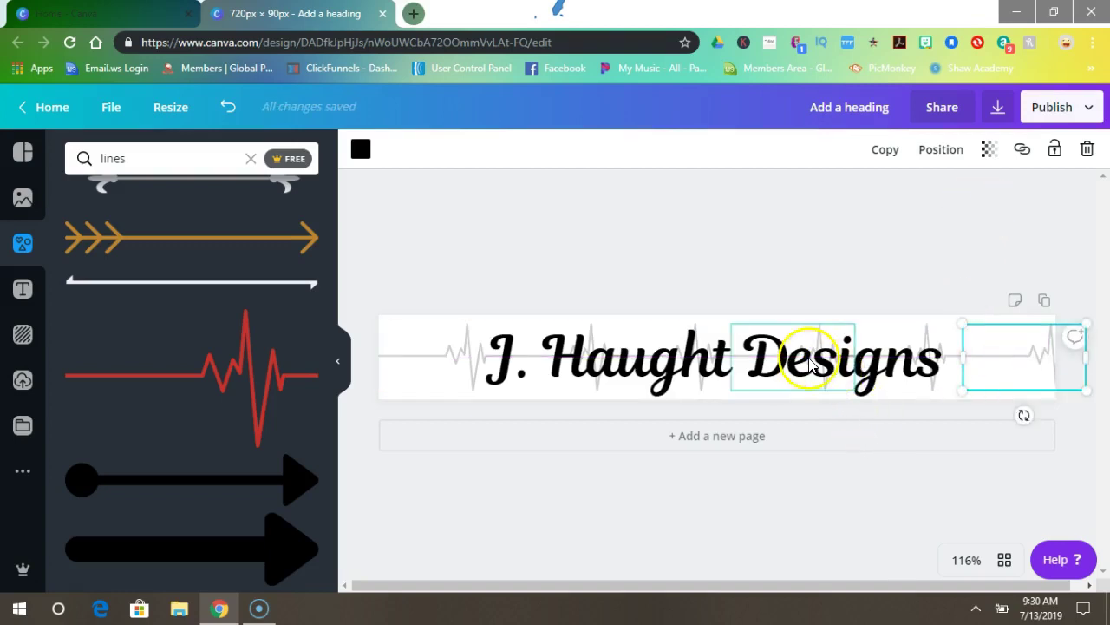
Set the J. Haught Designs heading to transparency 20 and nudge a heartbeat copy right
left_click(744, 501)
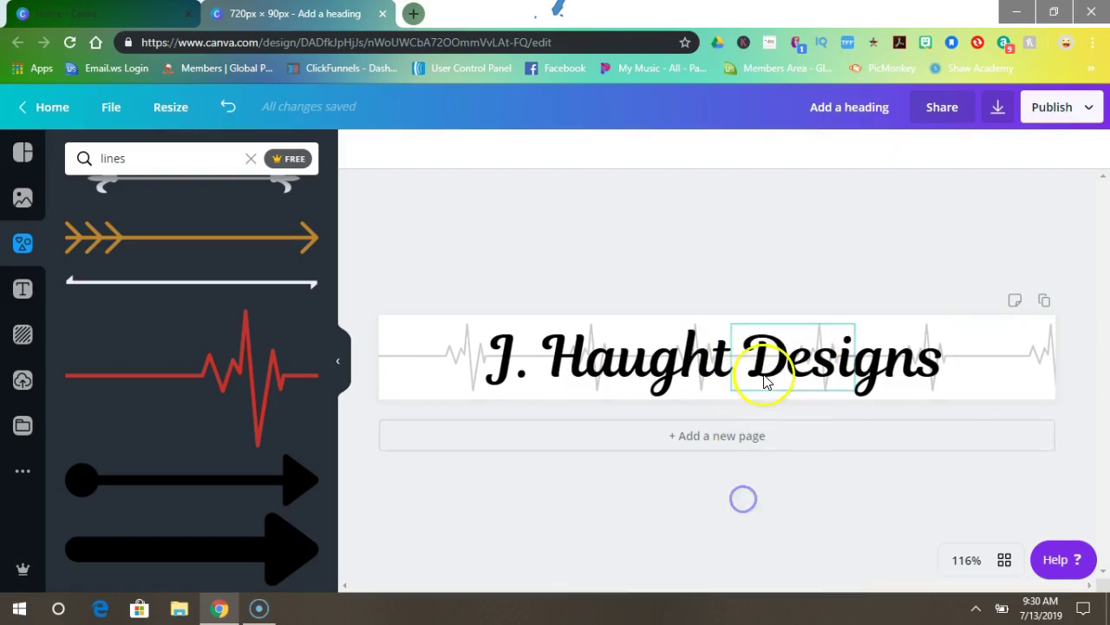
left_click(751, 394)
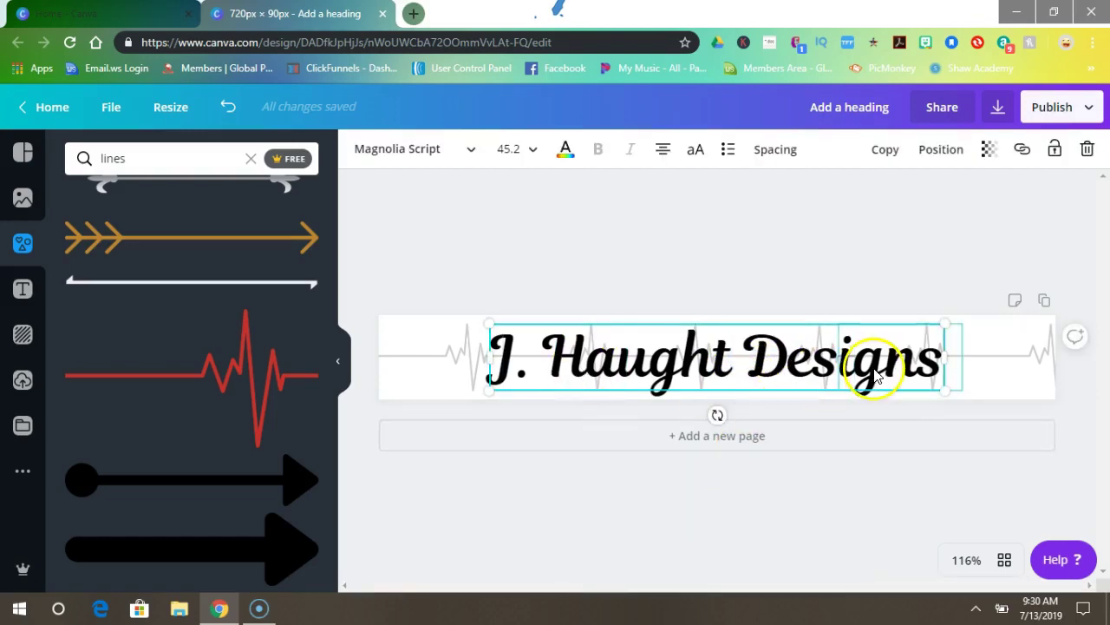
left_click(990, 151)
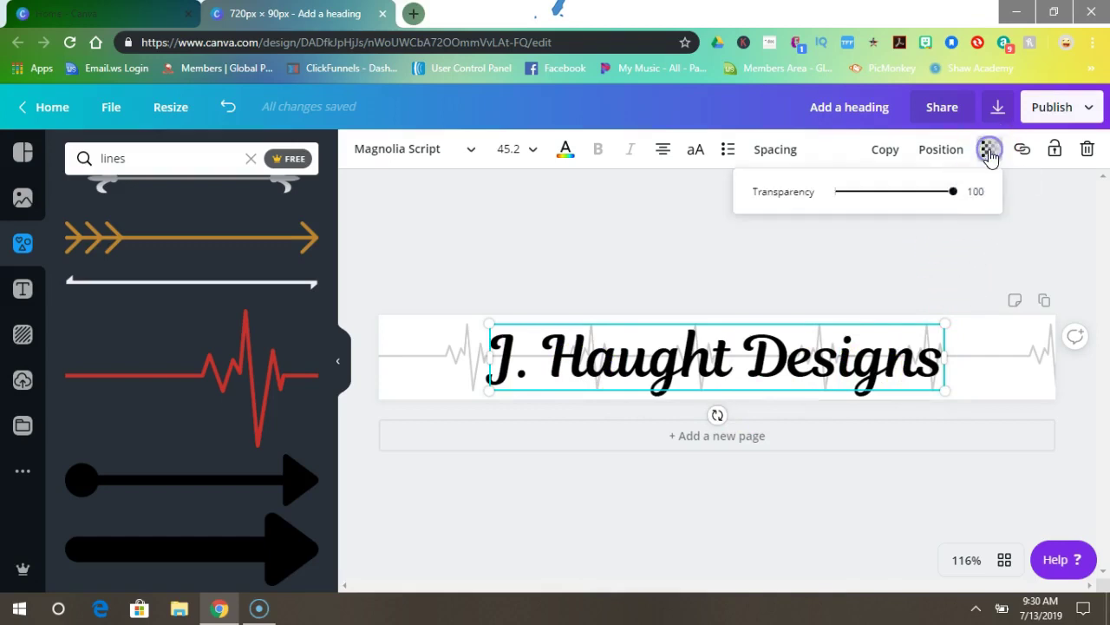
double_click(983, 192)
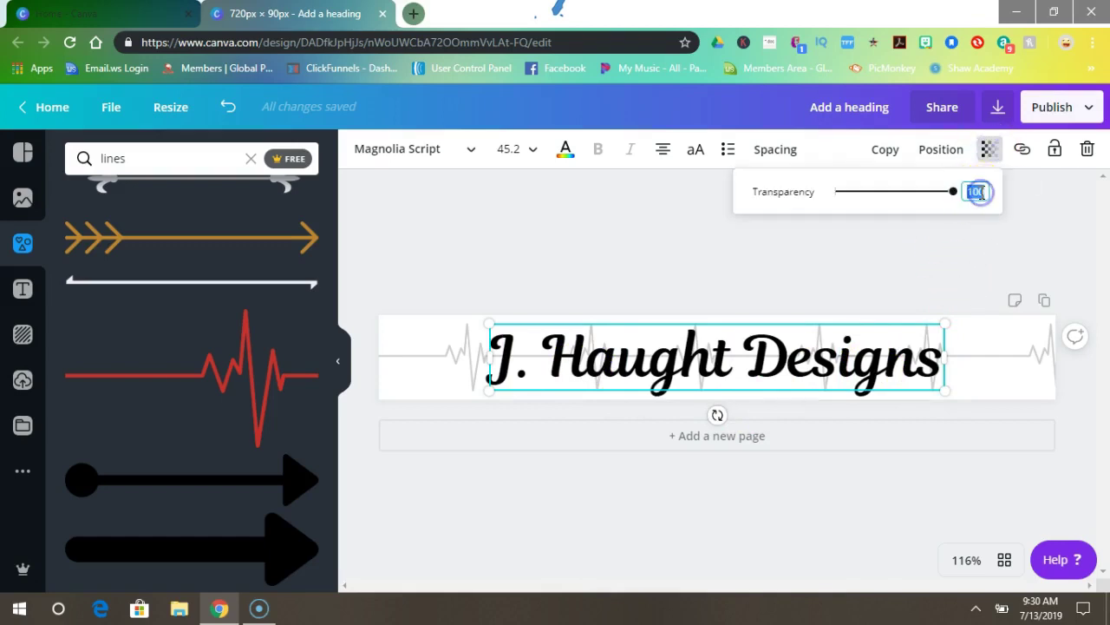
type("20")
key("Return")
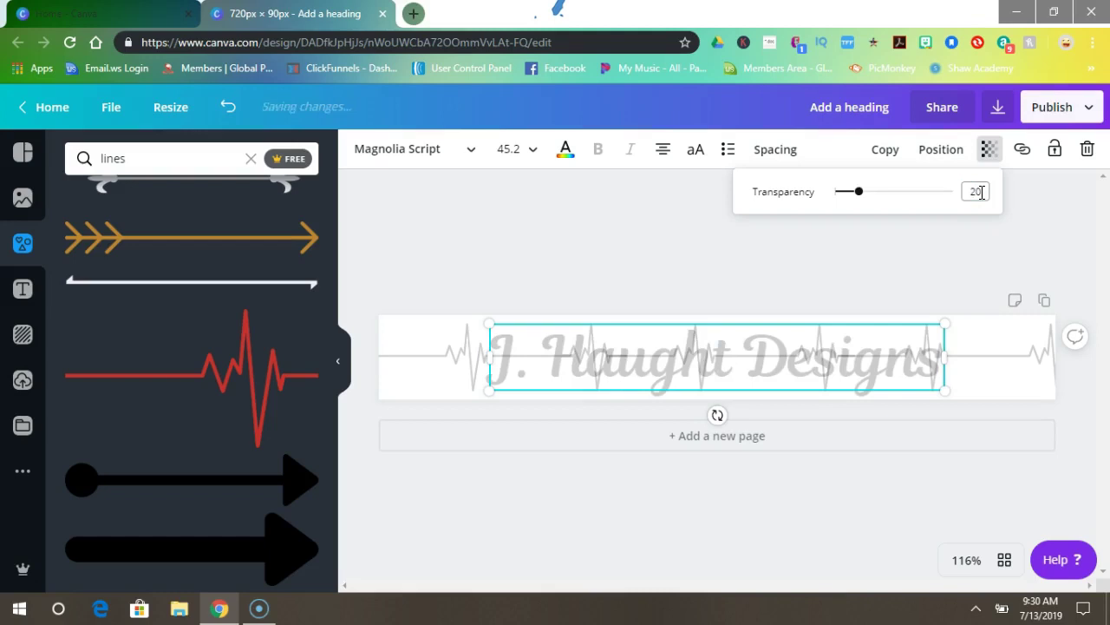
left_click(681, 257)
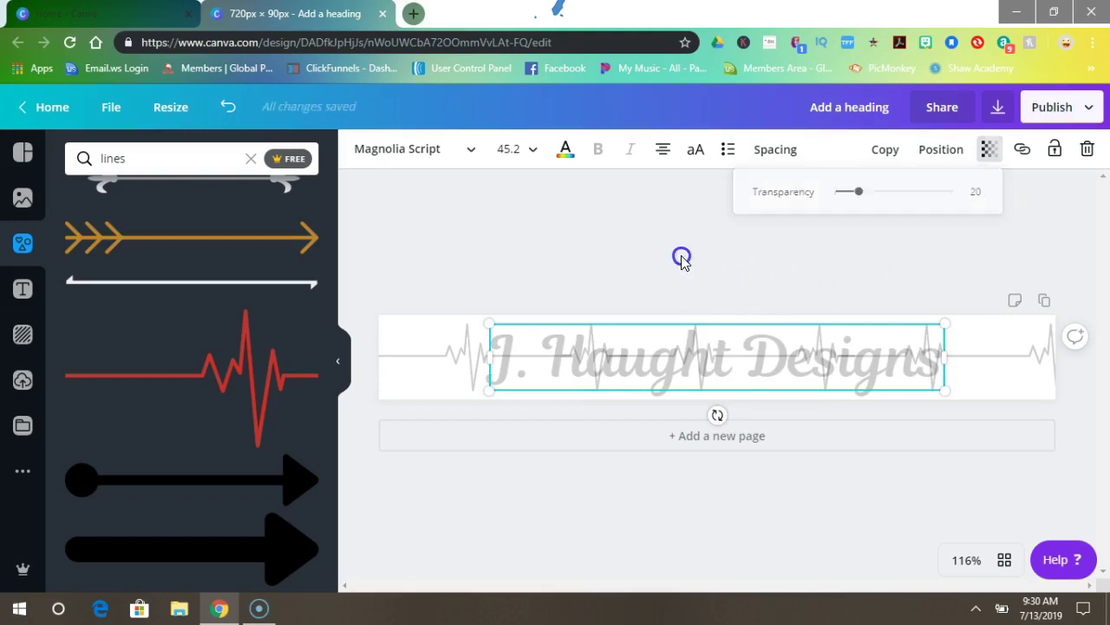
left_click_drag(651, 352, 663, 372)
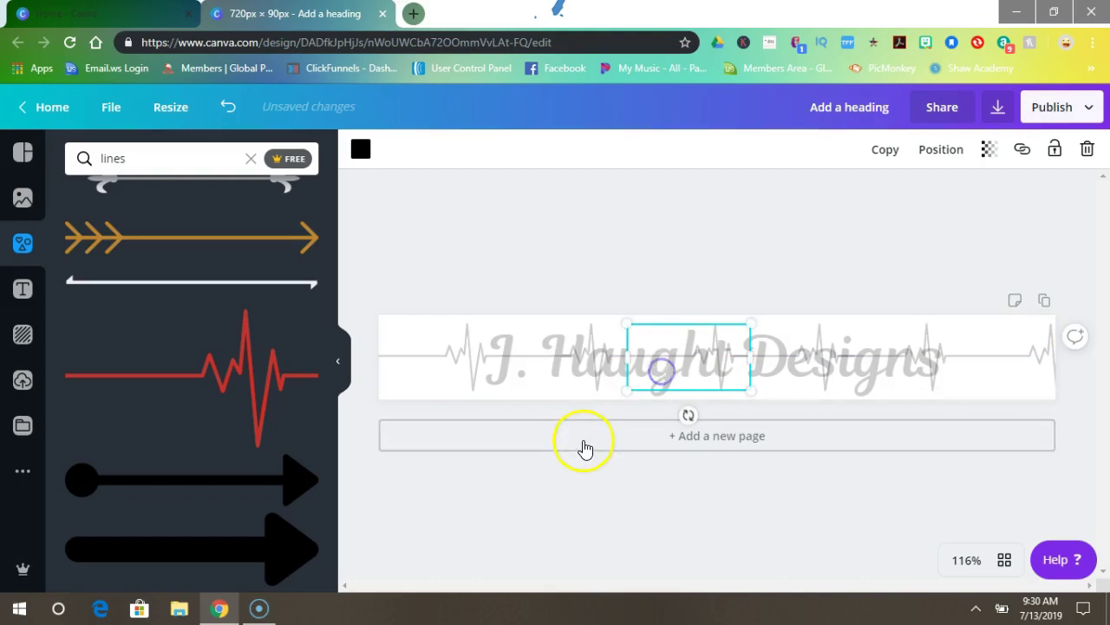
Shift the last heartbeat copies right so the line runs past the banner's right edge
left_click(561, 517)
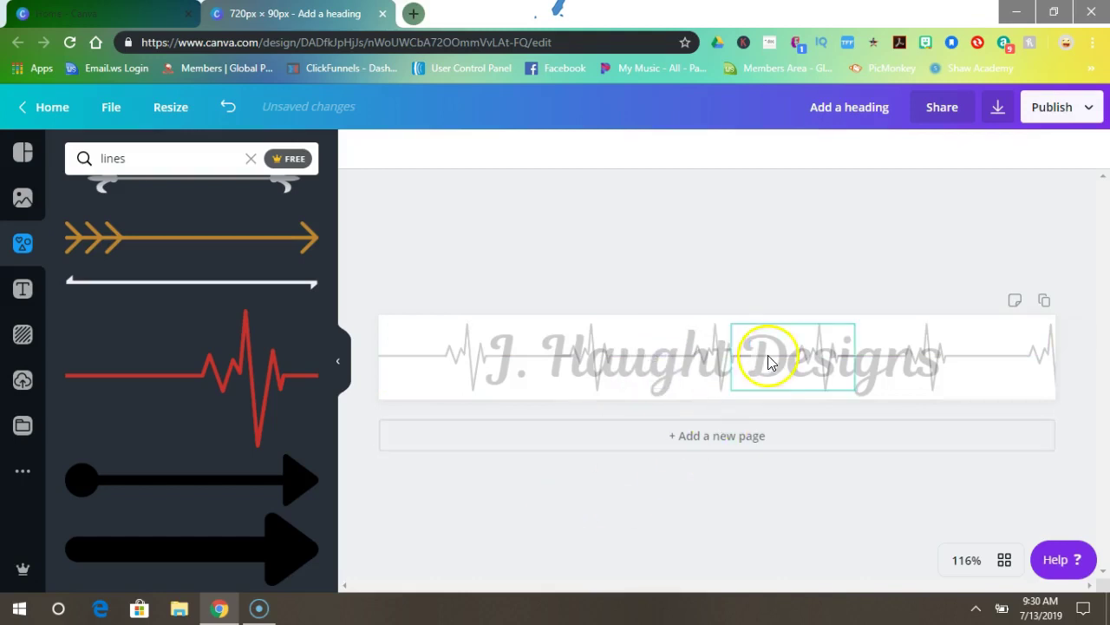
left_click_drag(768, 360, 914, 354)
left_click(781, 501)
left_click(883, 553)
left_click_drag(1014, 365, 1053, 358)
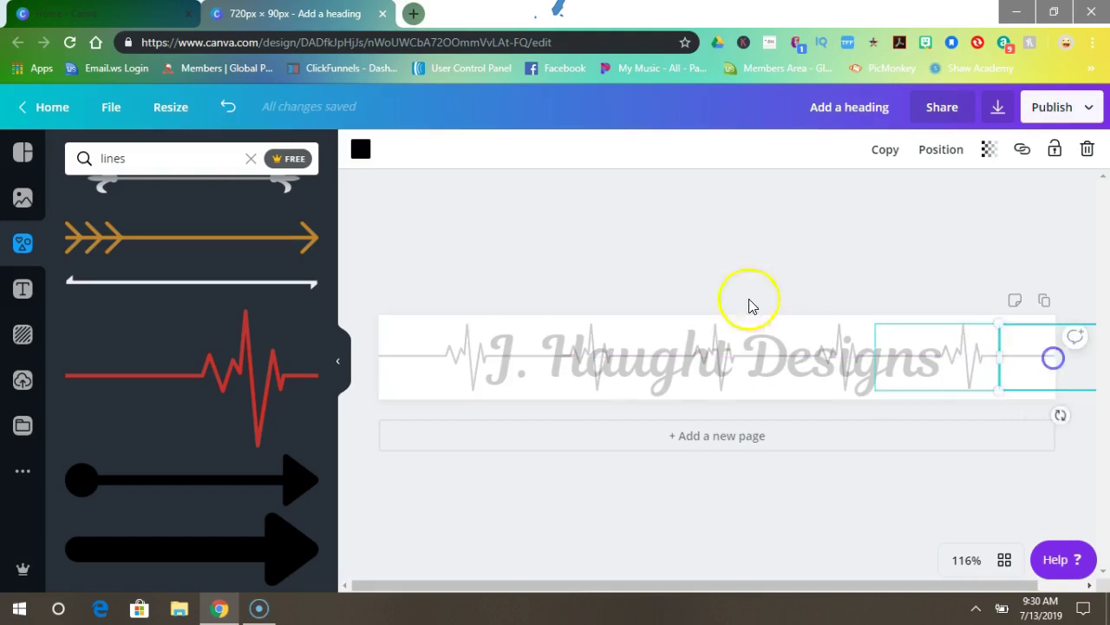
left_click(642, 202)
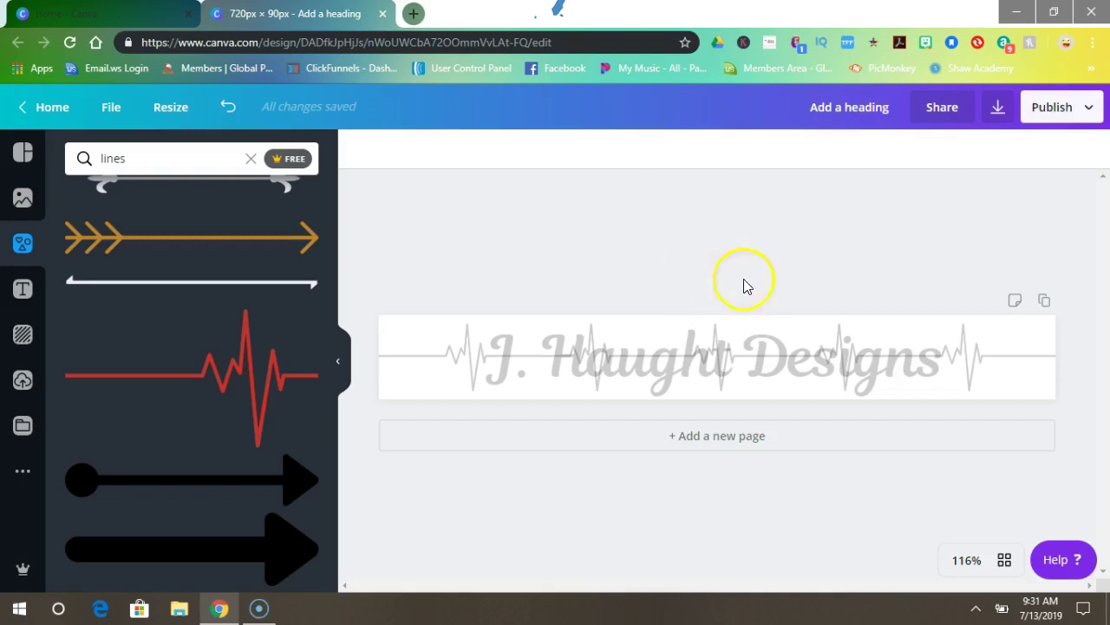
Download the banner as a PNG with Transparent background ticked
left_click(997, 111)
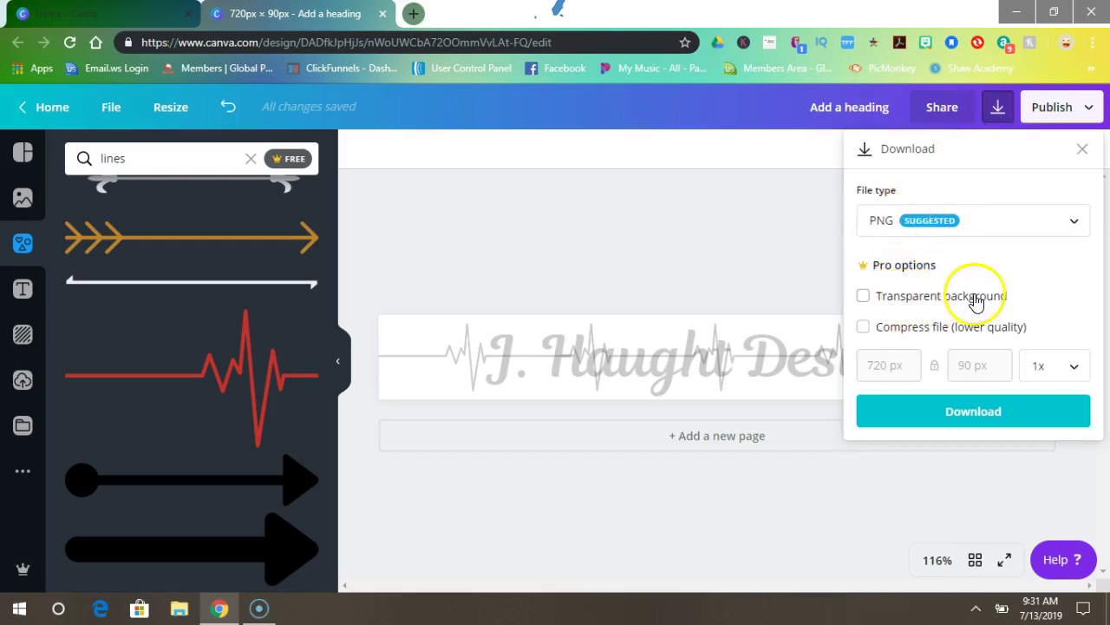
left_click(863, 295)
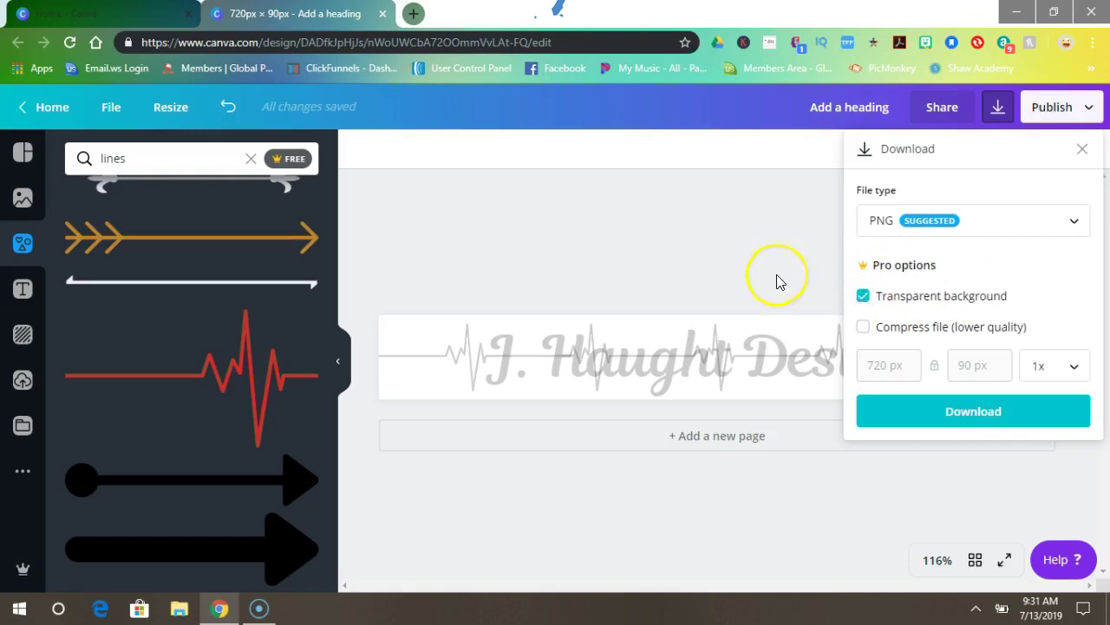
left_click(993, 414)
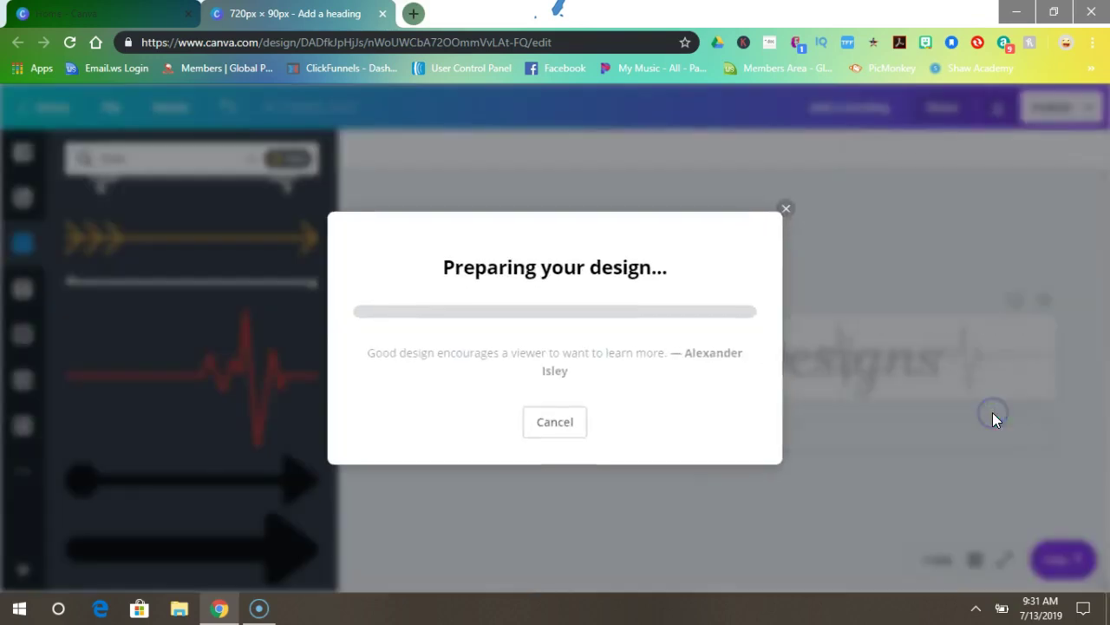